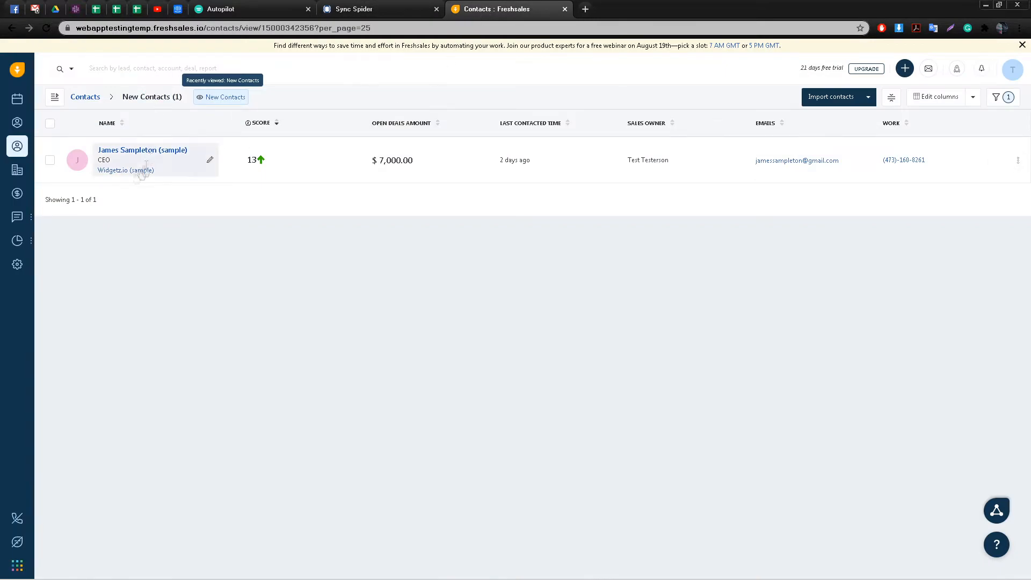
Switch to SyncSpider and add a project named "Autopilot to Freshsales" with the description "Contact Migration"
left_click(355, 10)
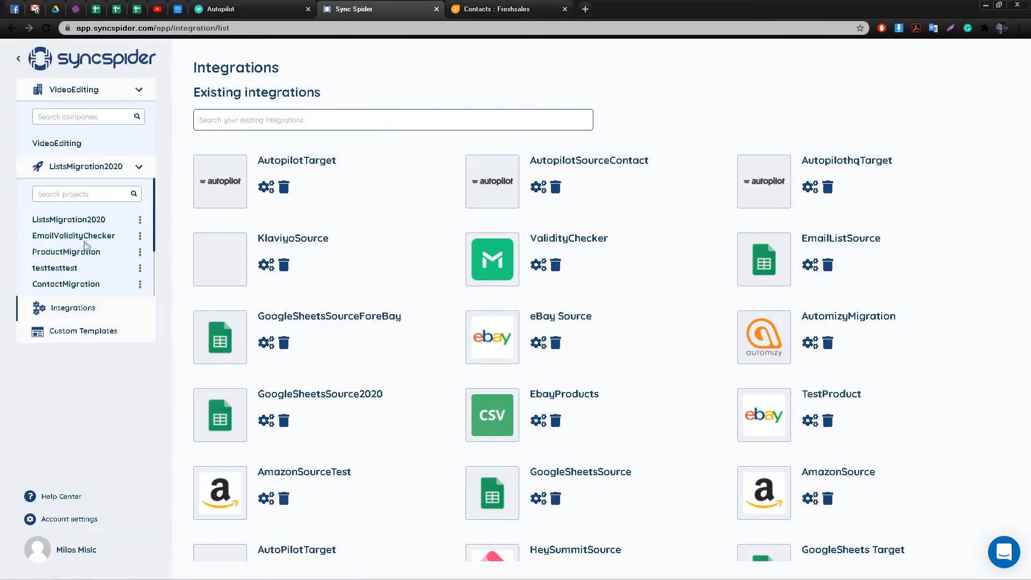
scroll(101, 232, "down", 2)
left_click(86, 283)
type("Autopilot to Freshsales")
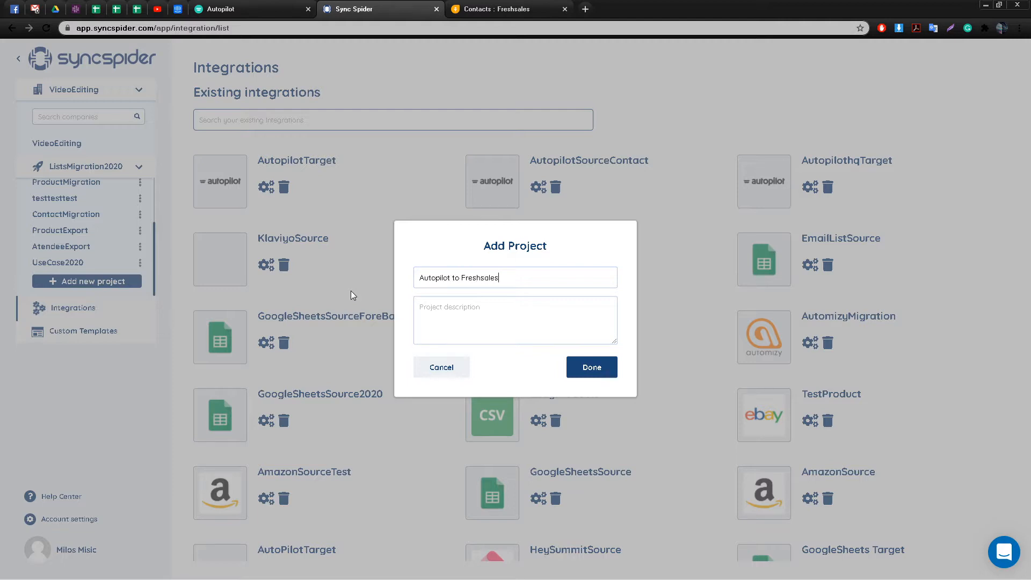
key("Tab")
type("Contact Migration")
left_click(593, 367)
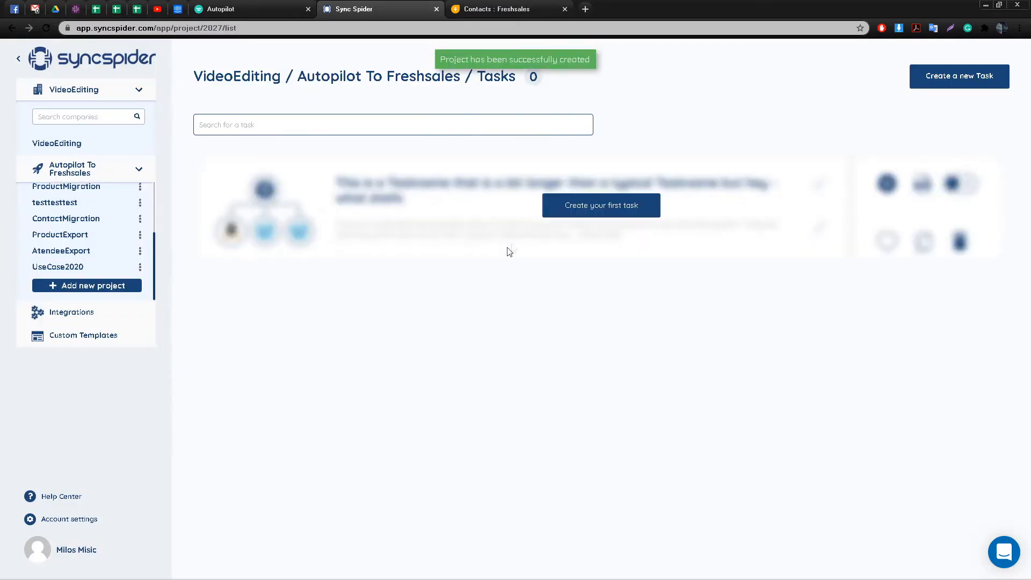
Create the project's first task and choose Autopilothq as a new source integration
left_click(615, 214)
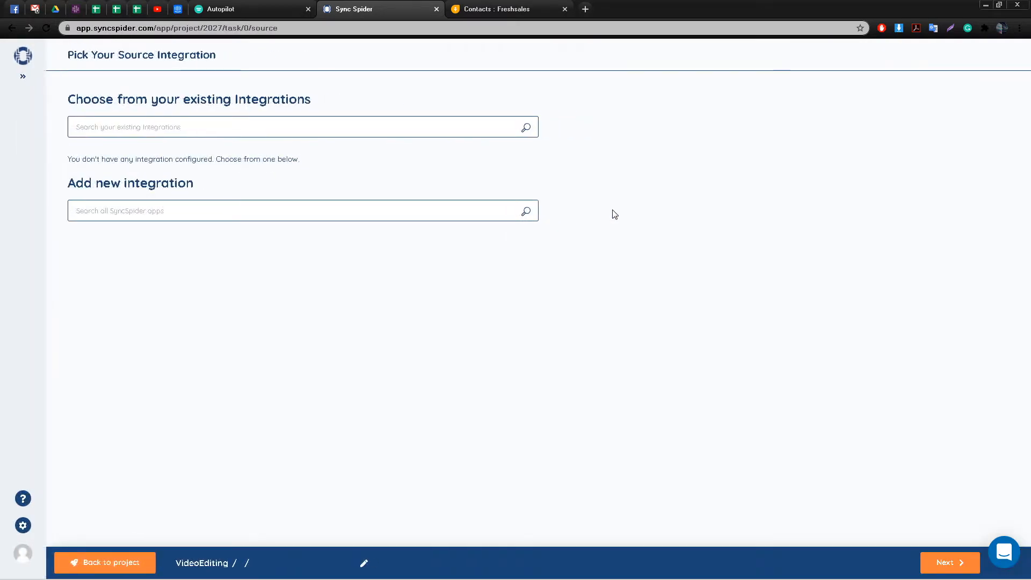
left_click(276, 215)
type("auto")
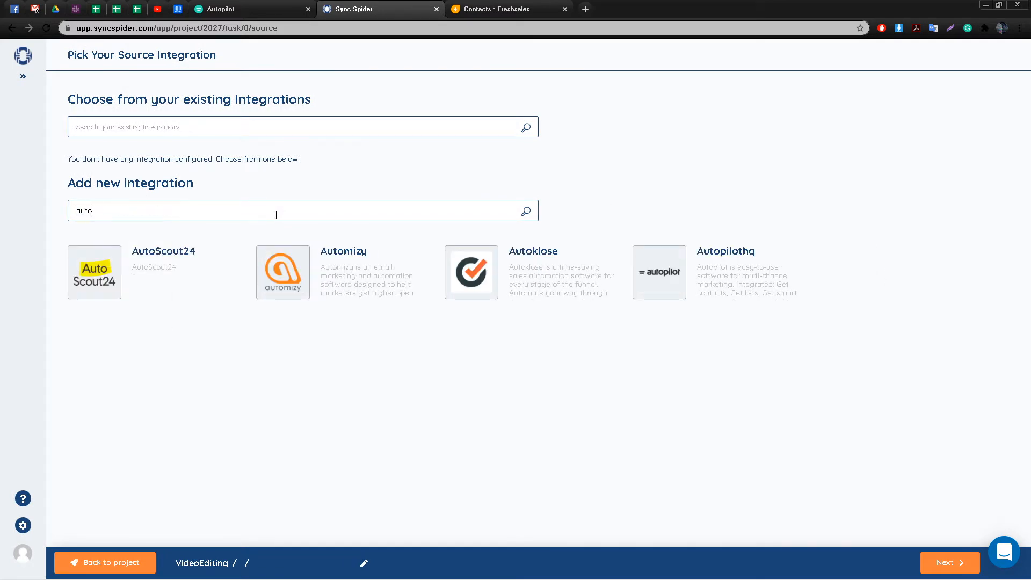
scroll(241, 322, "down", 4)
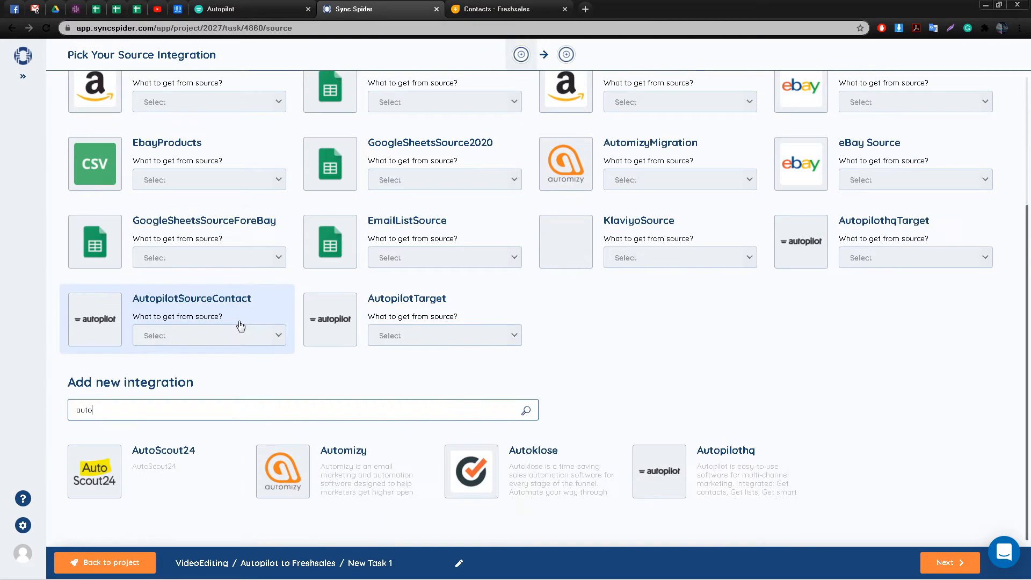
left_click(691, 474)
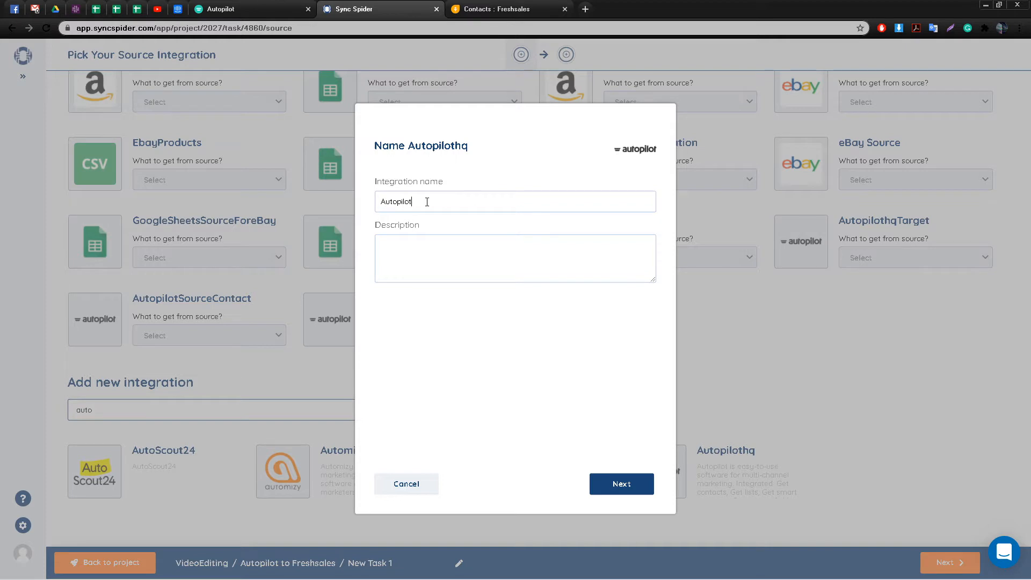
Name the source integration AutopilotSource, describe it as a contact source, and proceed to its API key setup
left_click(426, 244)
type("contact Sour")
left_click(610, 486)
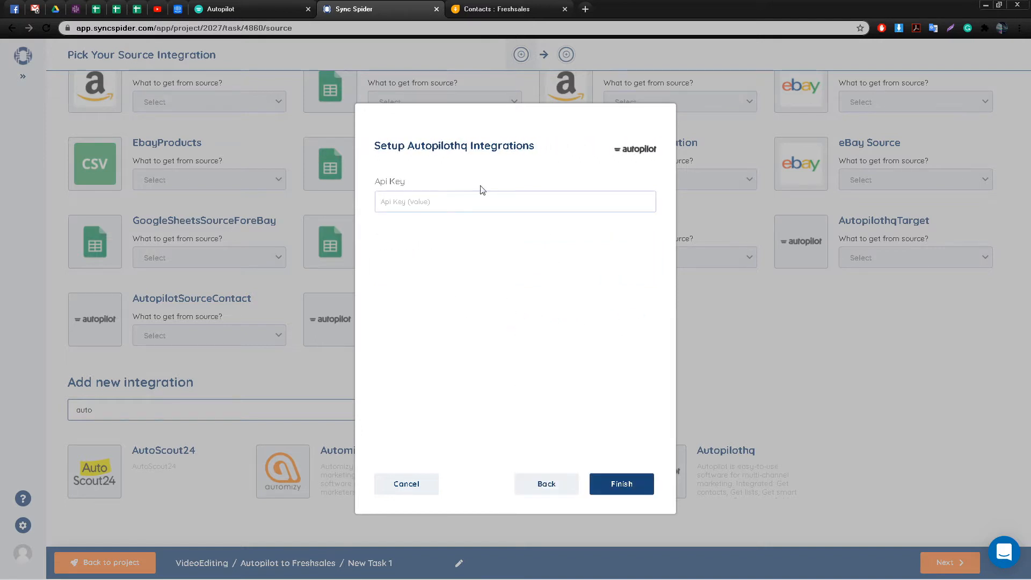
Switch to Autopilot, regenerate the API key in the Autopilot API settings, and select it for copying
left_click(256, 8)
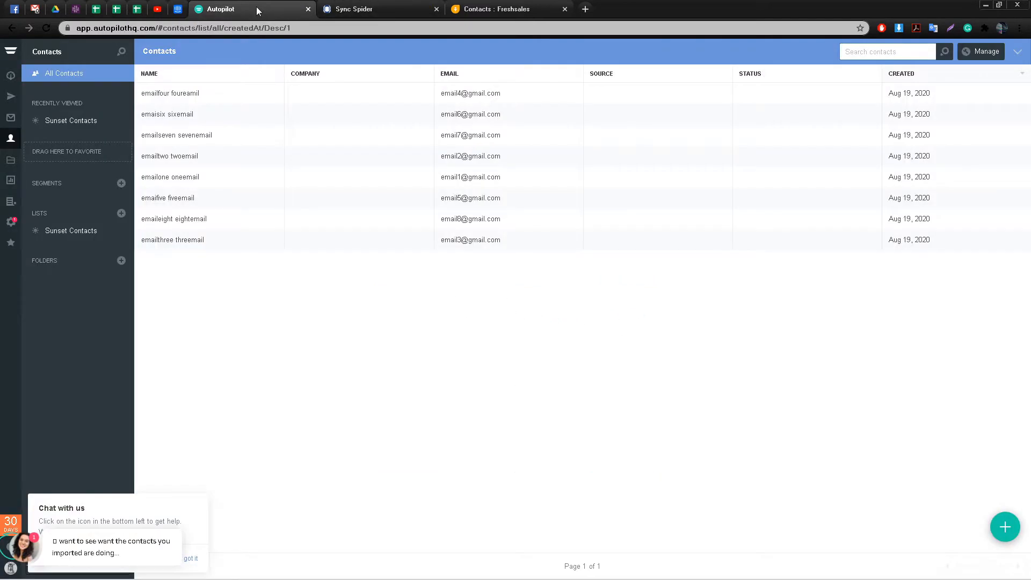
left_click(12, 226)
left_click(207, 321)
left_click(466, 130)
left_click(586, 333)
double_click(387, 137)
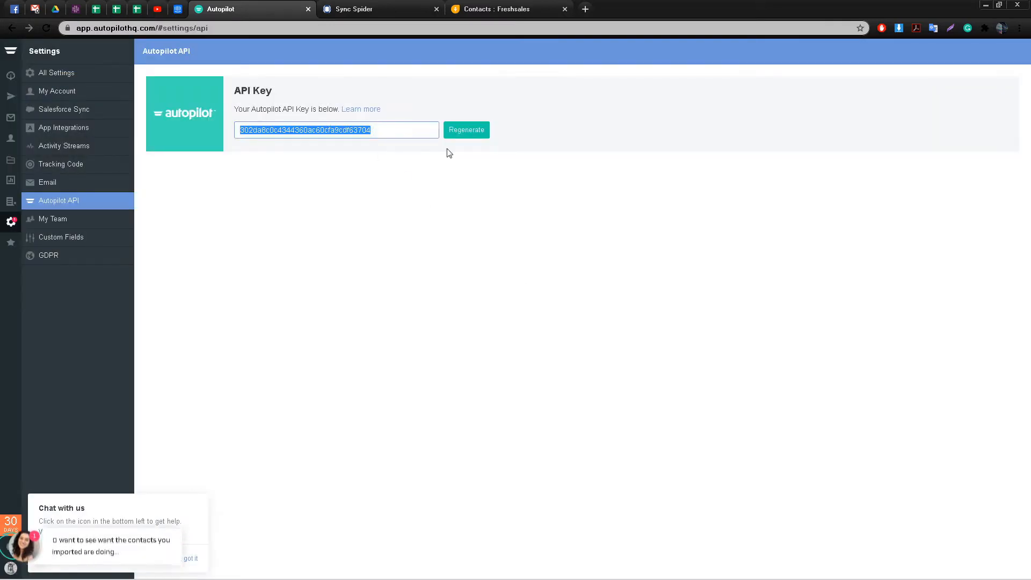
Return to SyncSpider, paste the Autopilot API key into the integration setup, and finish creating the source
left_click(354, 9)
left_click(395, 197)
key("ctrl+v")
left_click(618, 486)
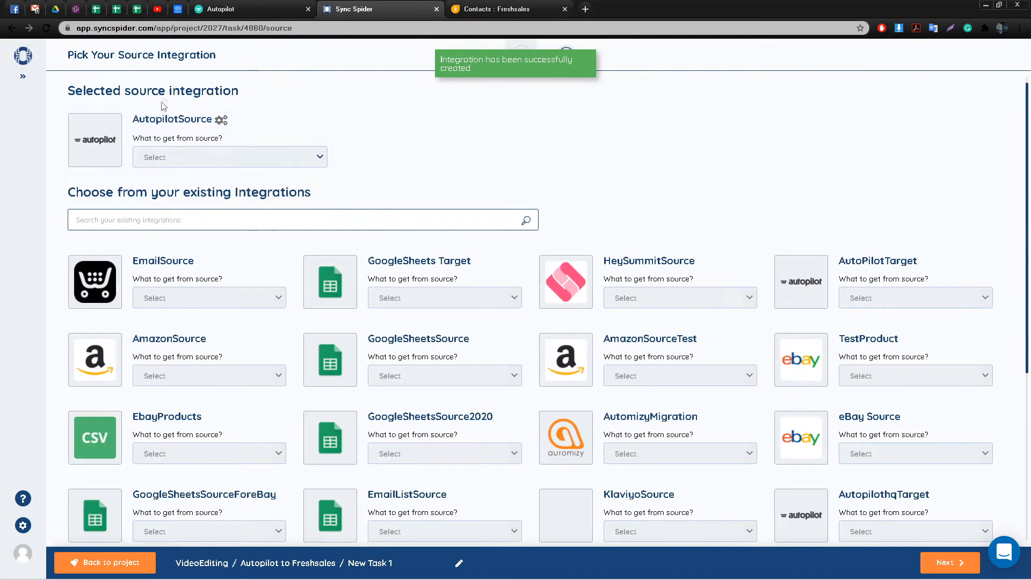
Set AutopilotSource to "Get contacts" and continue to the target integration choice
left_click(319, 158)
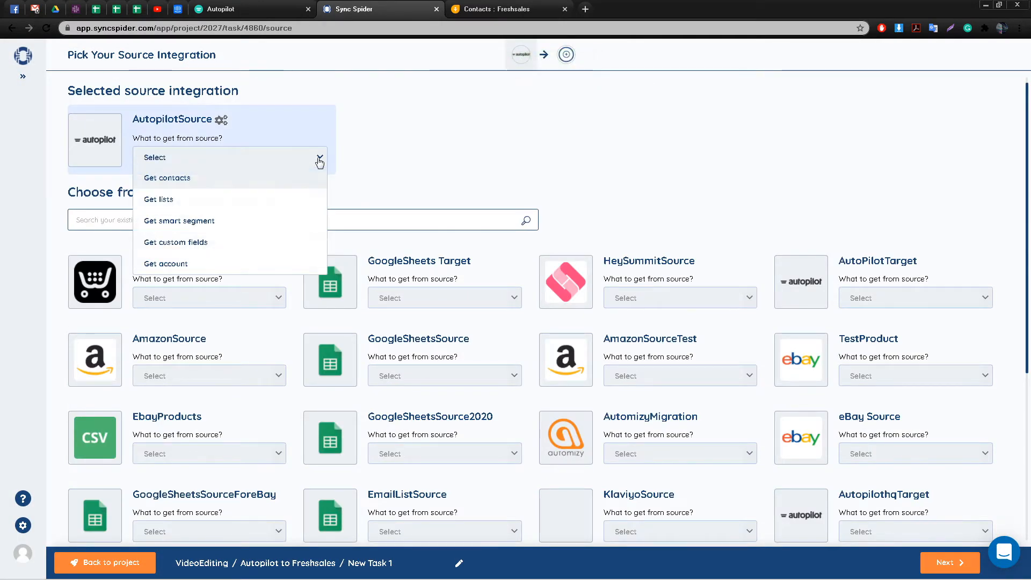
left_click(208, 185)
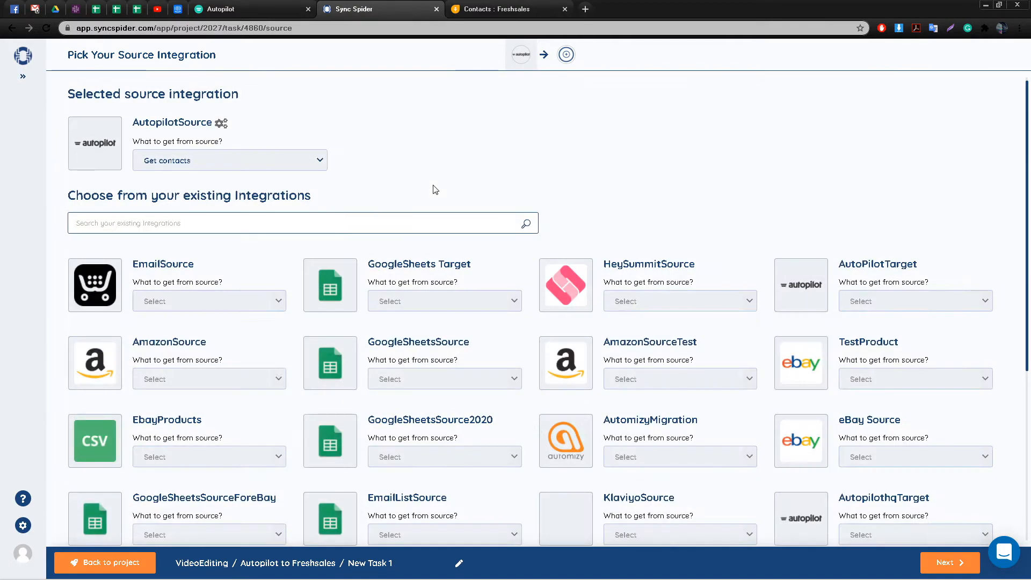
left_click(323, 172)
left_click(322, 168)
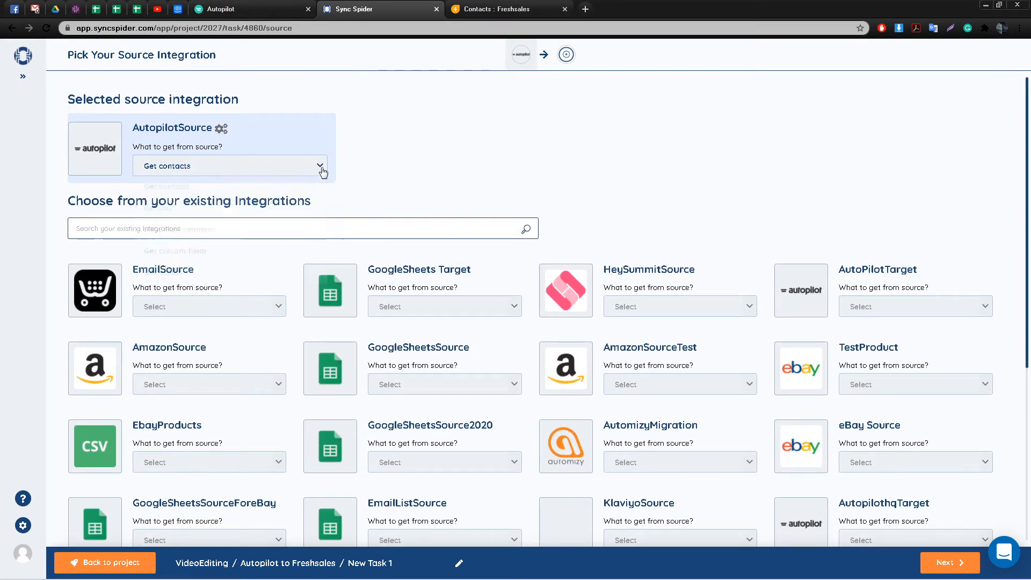
left_click(959, 561)
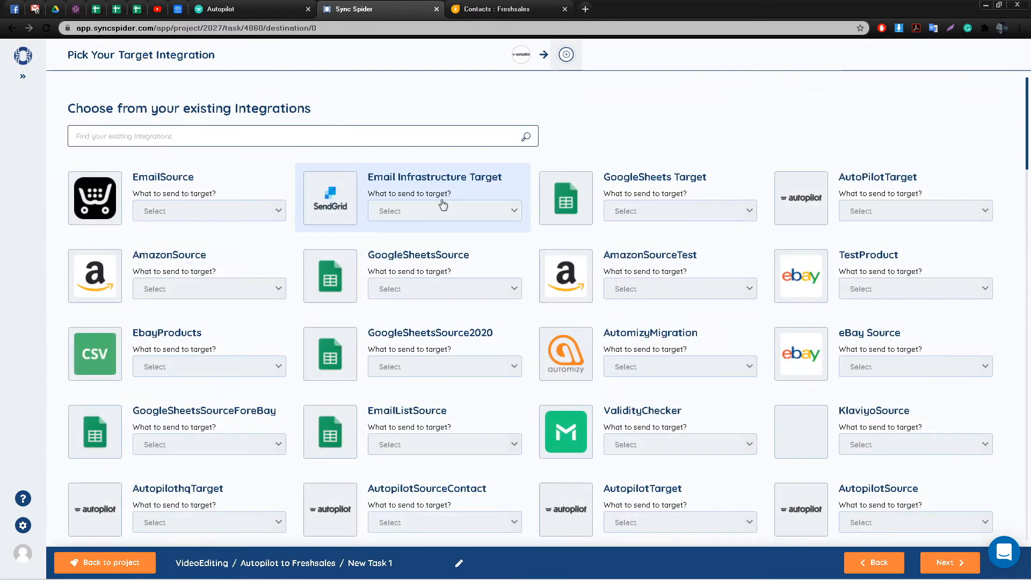
Add Freshsales as a new target integration named FreshsalesTarget and proceed to its connection setup
scroll(472, 290, "down", 15)
scroll(499, 329, "up", 5)
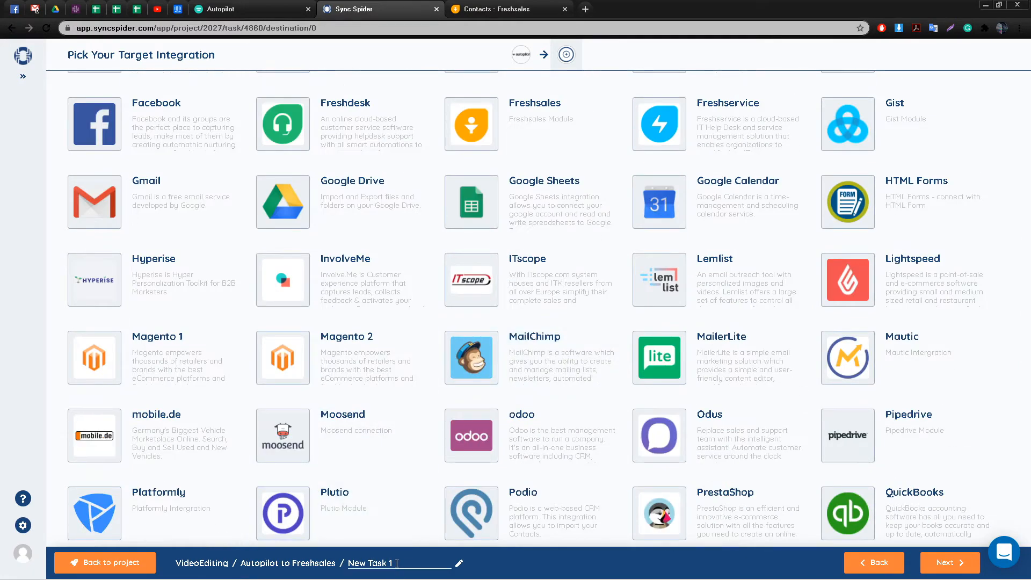
scroll(410, 179, "up", 10)
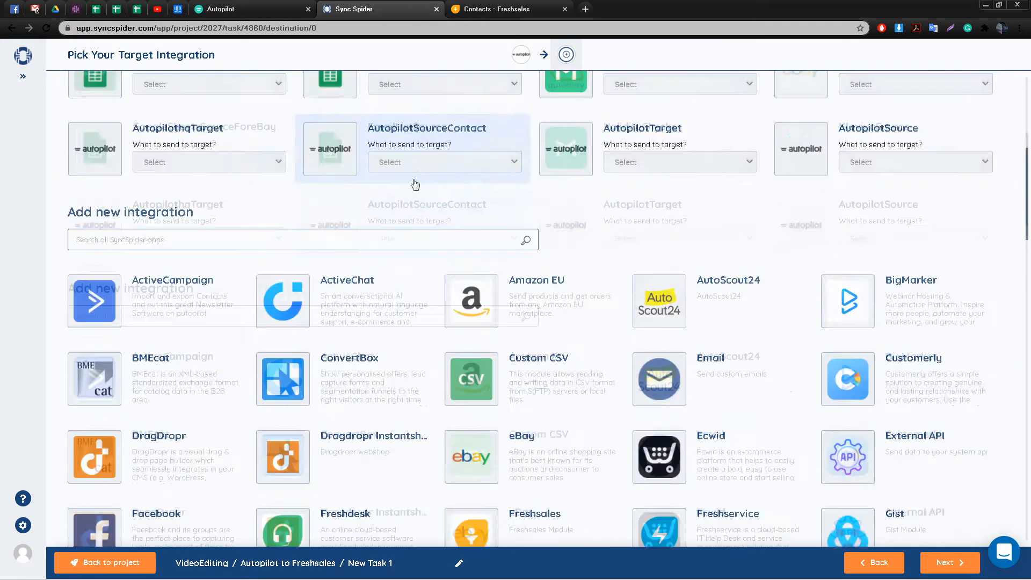
left_click(218, 376)
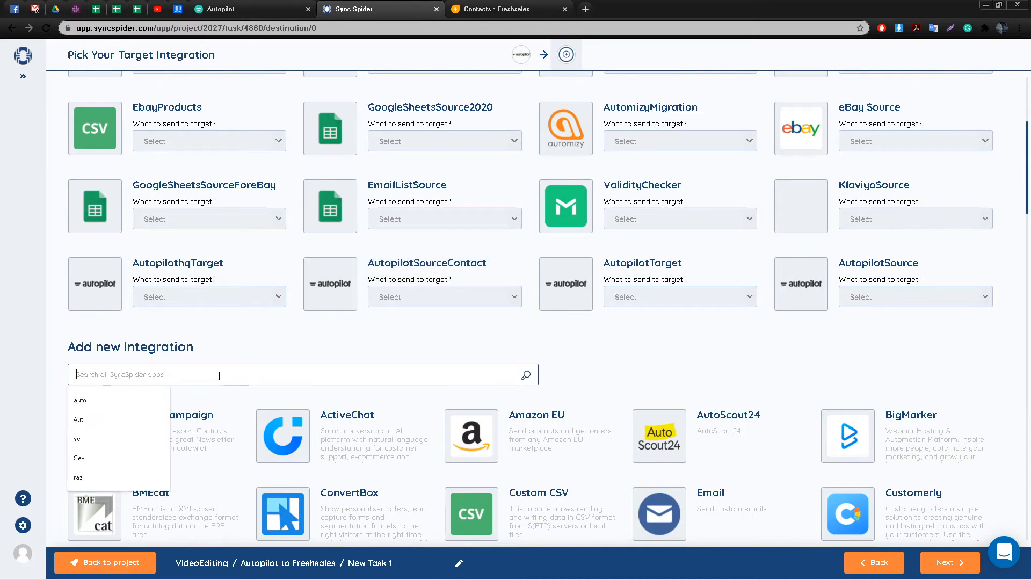
type("fres")
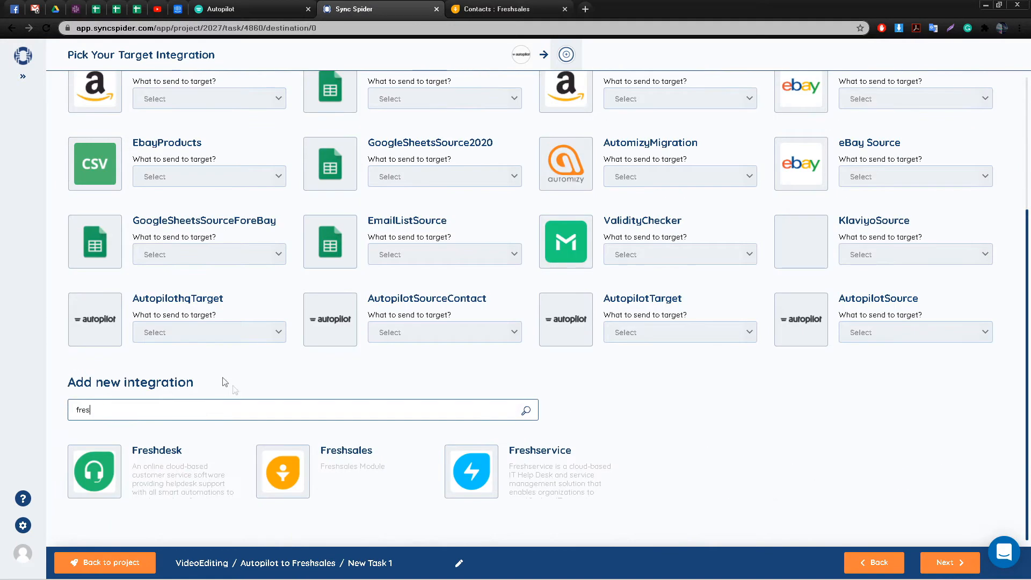
left_click(353, 463)
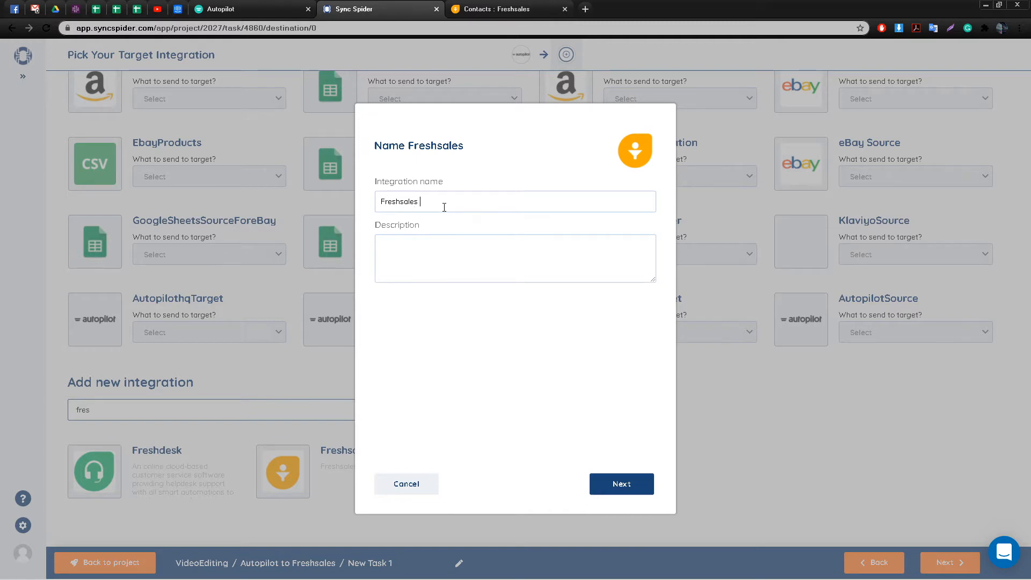
left_click(438, 251)
left_click(639, 489)
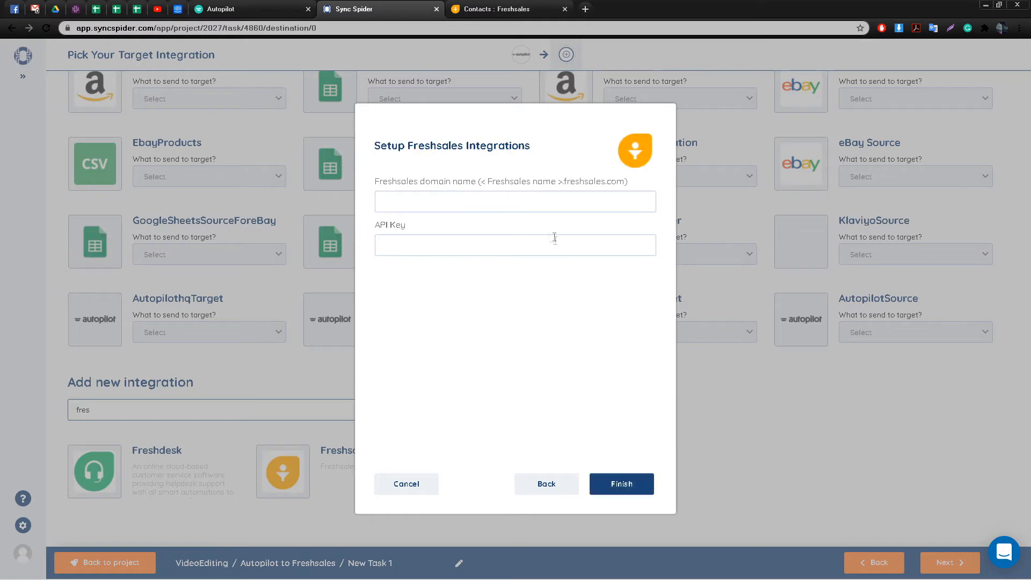
Copy the domain webapptestingtemp.freshsales.io from Freshsales and paste it as the Freshsales domain name in SyncSpider
left_click(488, 6)
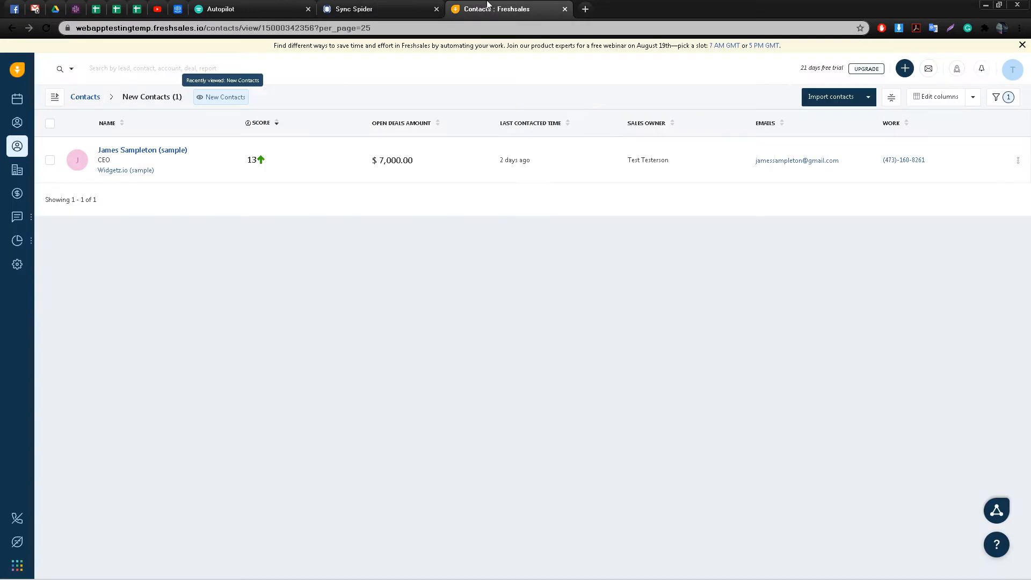
left_click(17, 98)
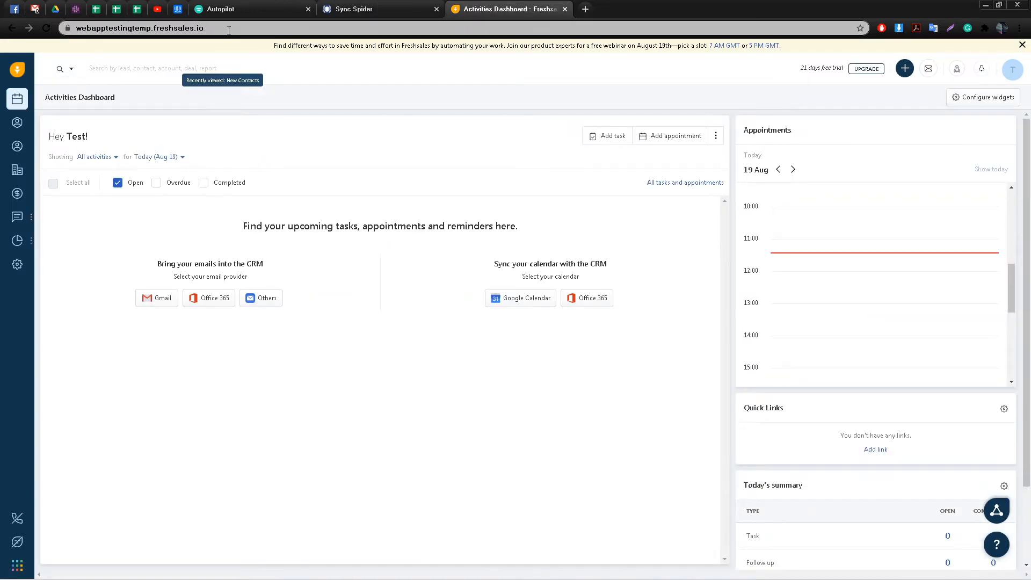
left_click(229, 30)
key("ctrl+c")
left_click(353, 9)
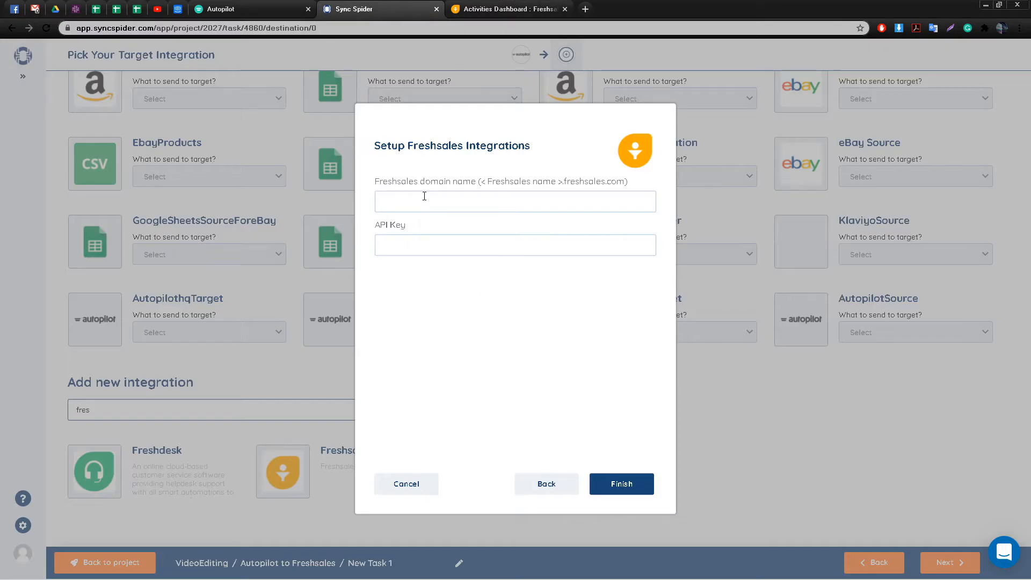
key("ctrl+v")
Switch to Freshsales and open the API settings in the personal settings
left_click(482, 12)
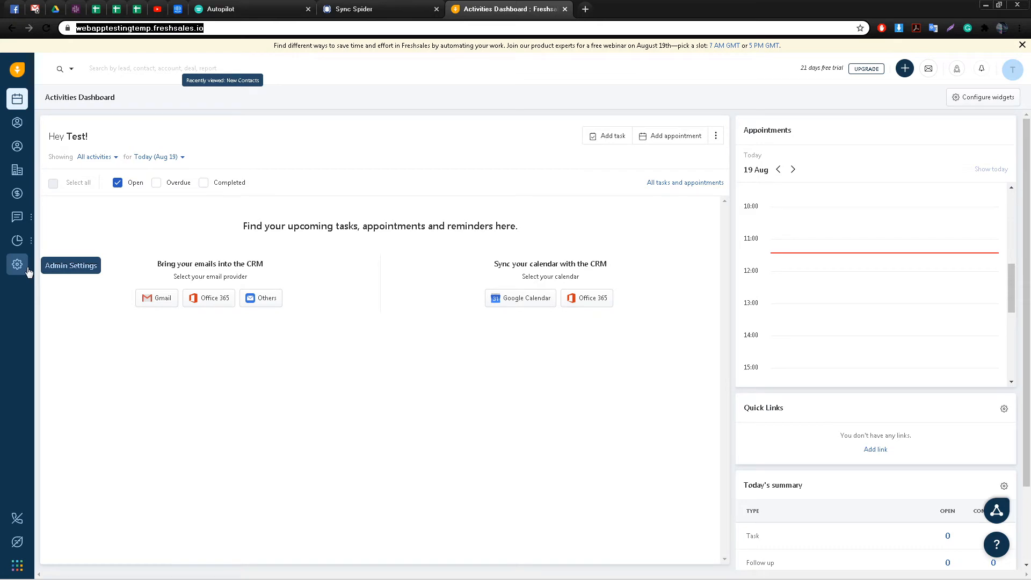
left_click(1011, 69)
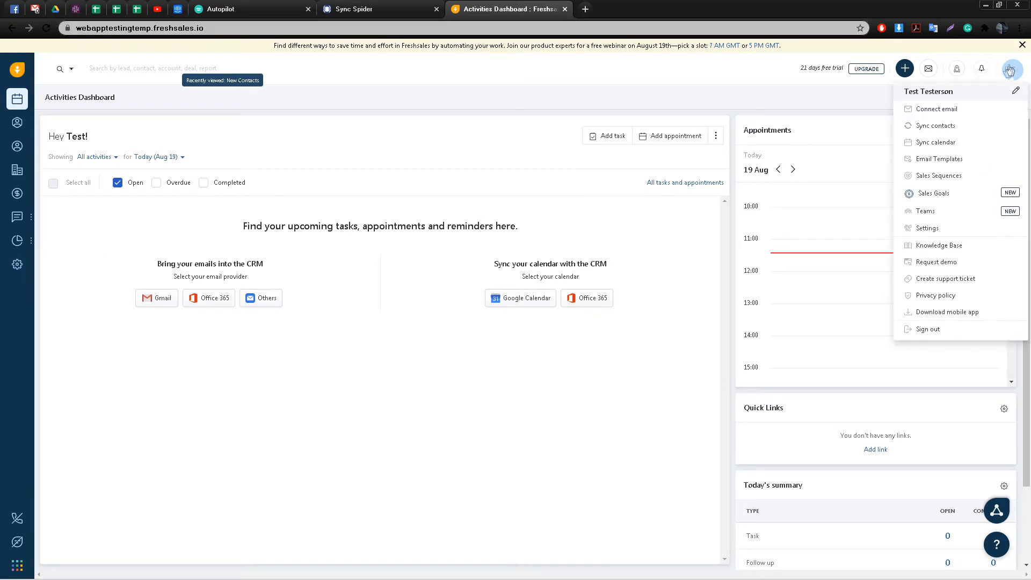
left_click(932, 228)
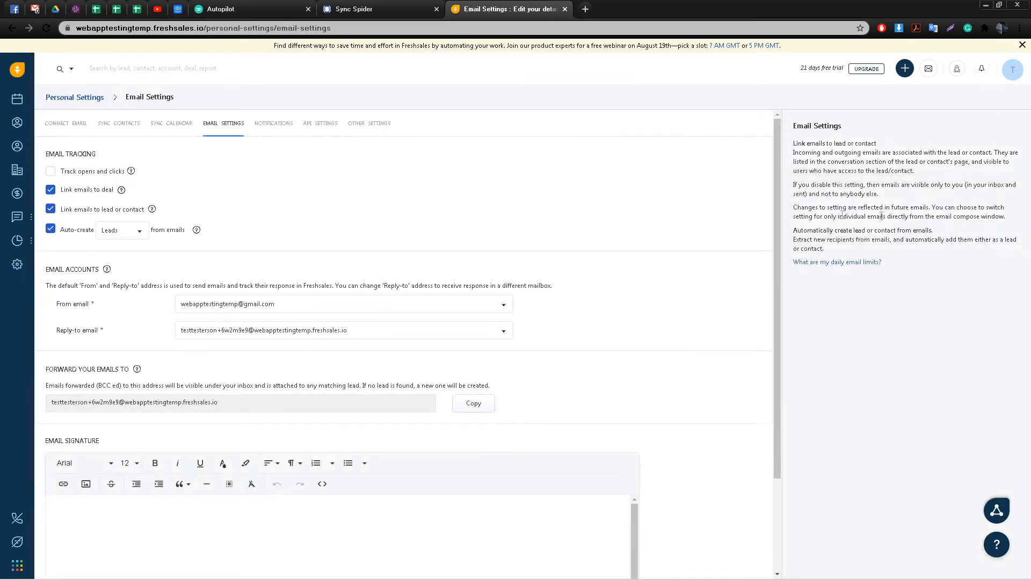
left_click(318, 124)
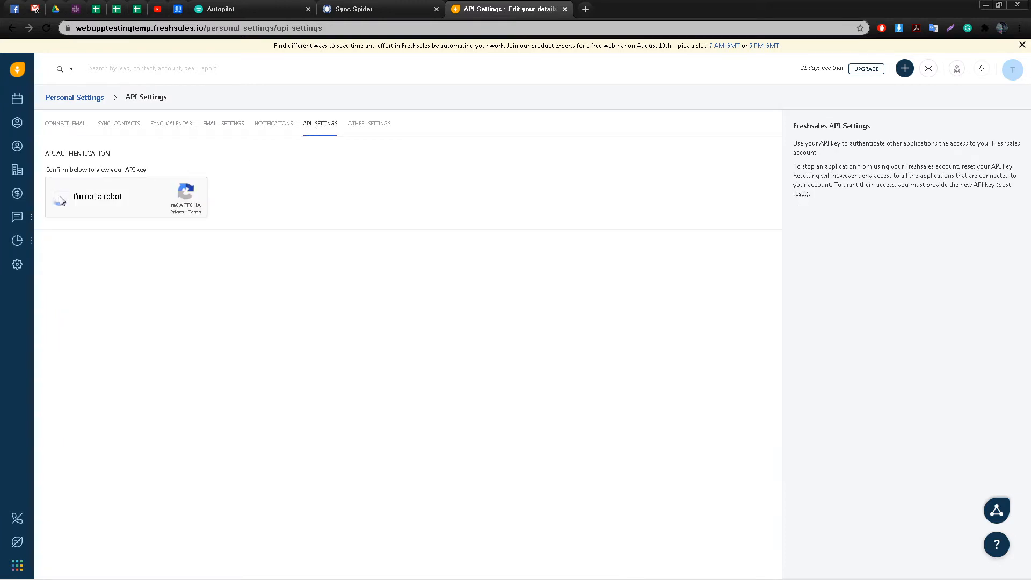
Complete the robot checks, reset the Freshsales API key, and copy the new key
left_click(60, 199)
left_click(567, 176)
left_click(59, 197)
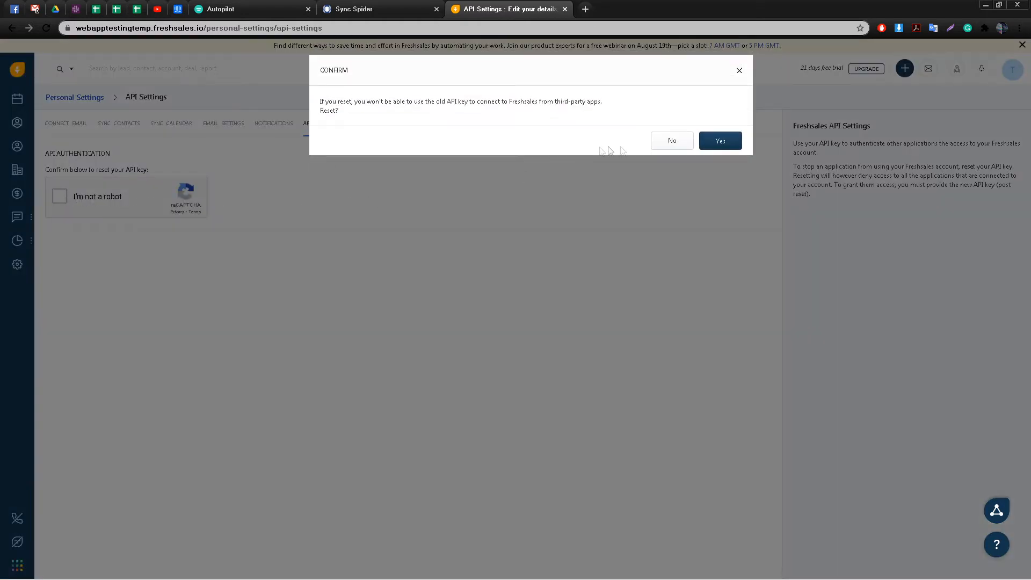
left_click(719, 141)
left_click_drag(355, 176, 208, 173)
key("ctrl+c")
Return to SyncSpider, paste the Freshsales API key into the API Key field, and finish creating the target
left_click(354, 9)
key("ctrl+v")
left_click(614, 478)
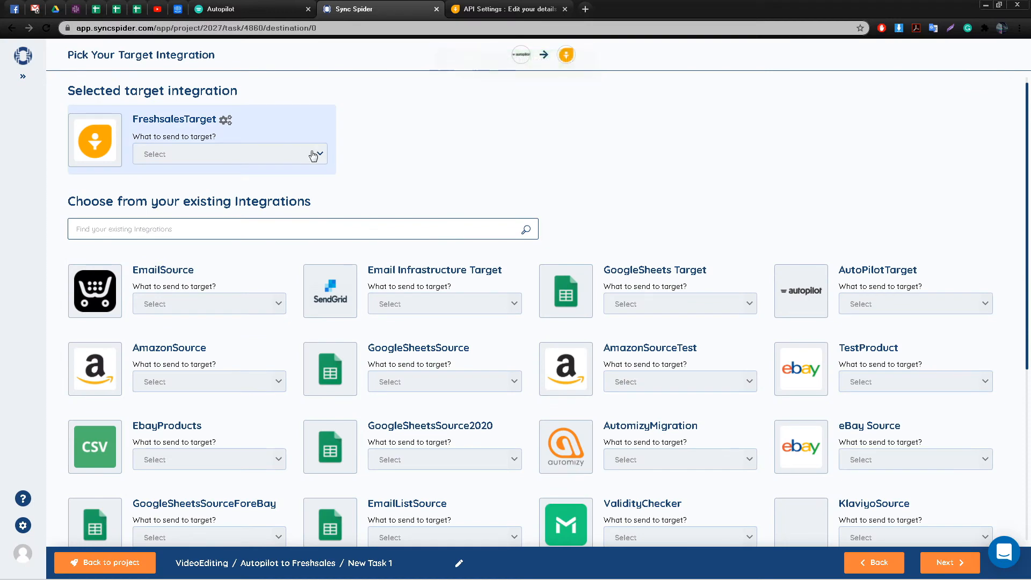
Set FreshsalesTarget to receive "Contact" data and continue to the source filter
left_click(314, 155)
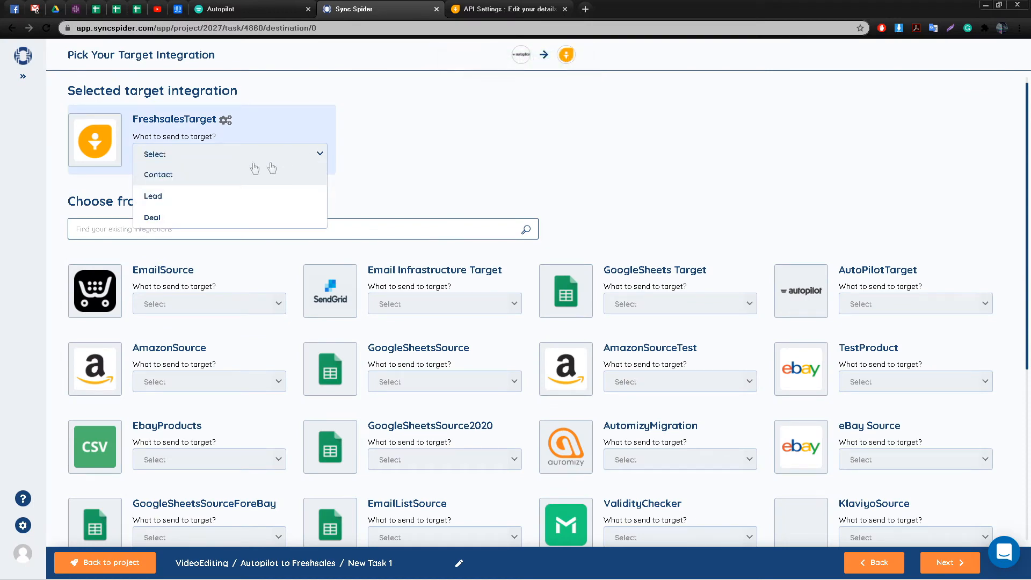
left_click(177, 175)
left_click(950, 562)
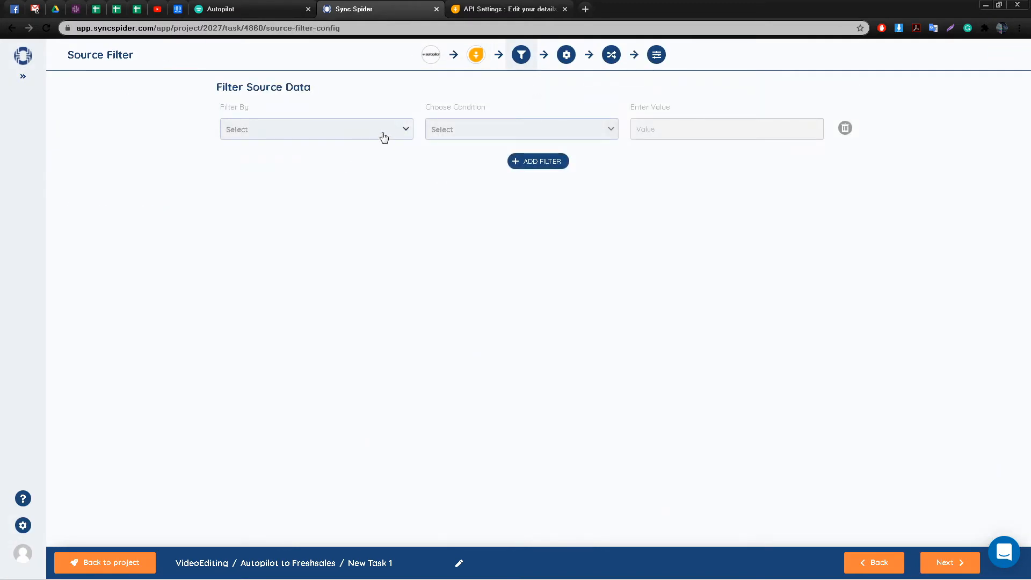
Review the fields available for filtering the source data, and continue to the target configuration without adding a filter
left_click(384, 137)
scroll(262, 224, "down", 1)
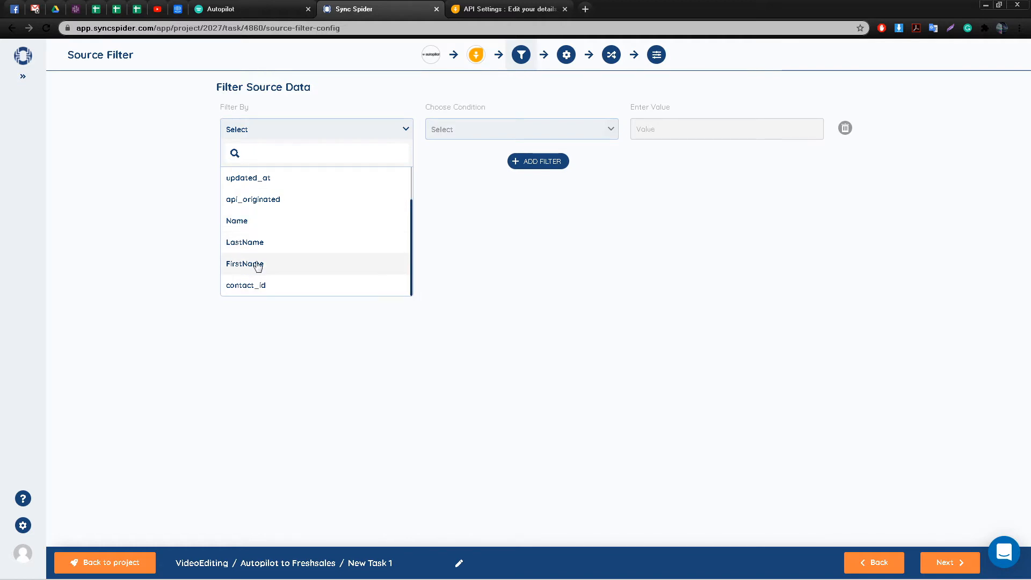
scroll(255, 265, "up", 1)
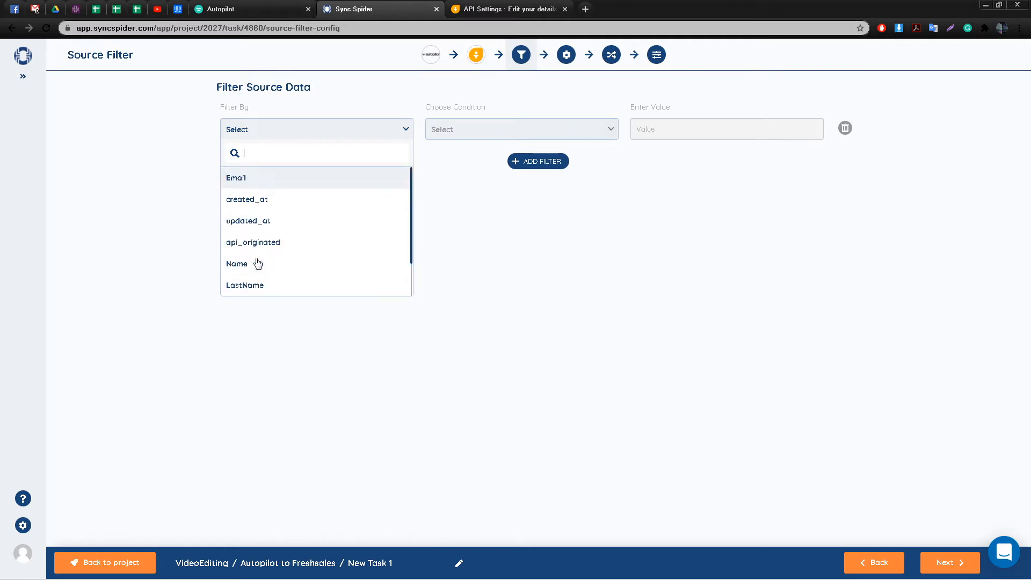
left_click(549, 217)
left_click(950, 562)
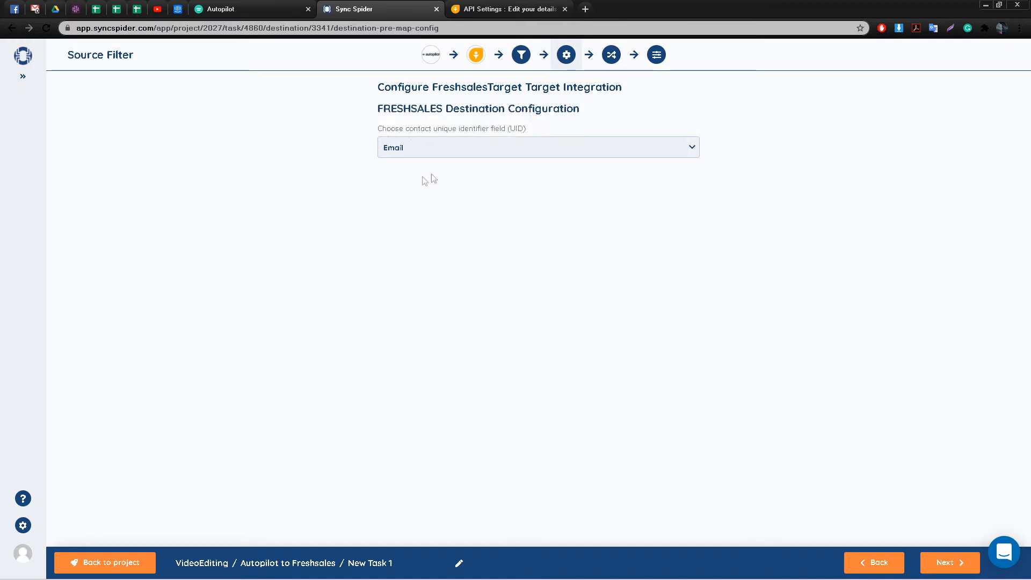
Keep "Email" as the contact unique identifier field (UID) and continue to the mapping
left_click(429, 156)
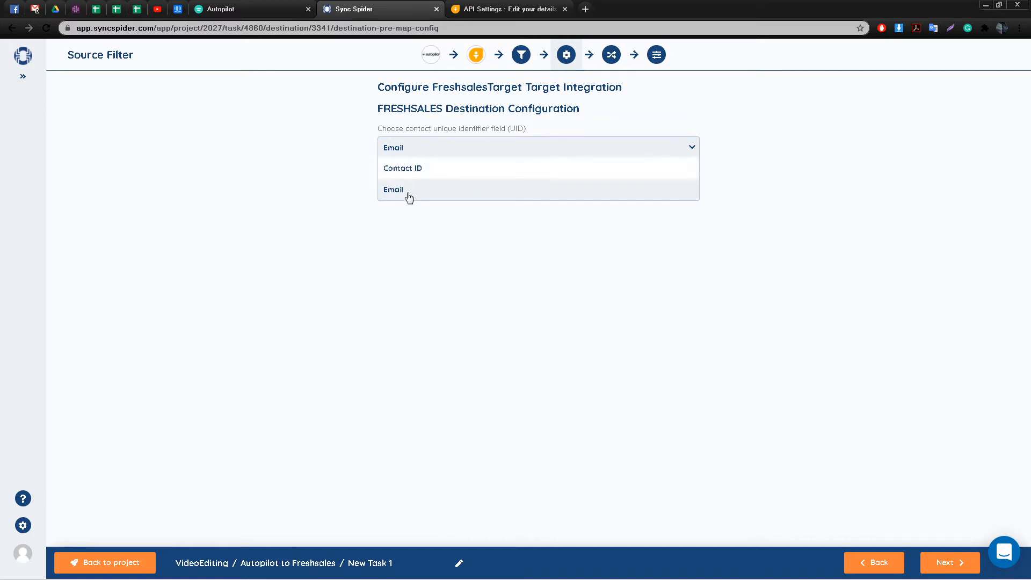
left_click(466, 251)
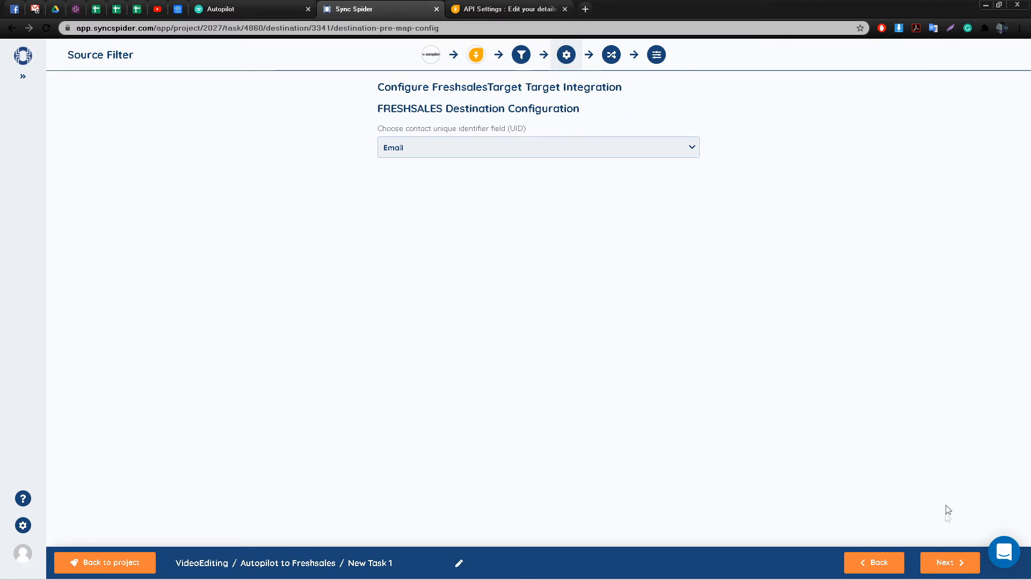
left_click(952, 564)
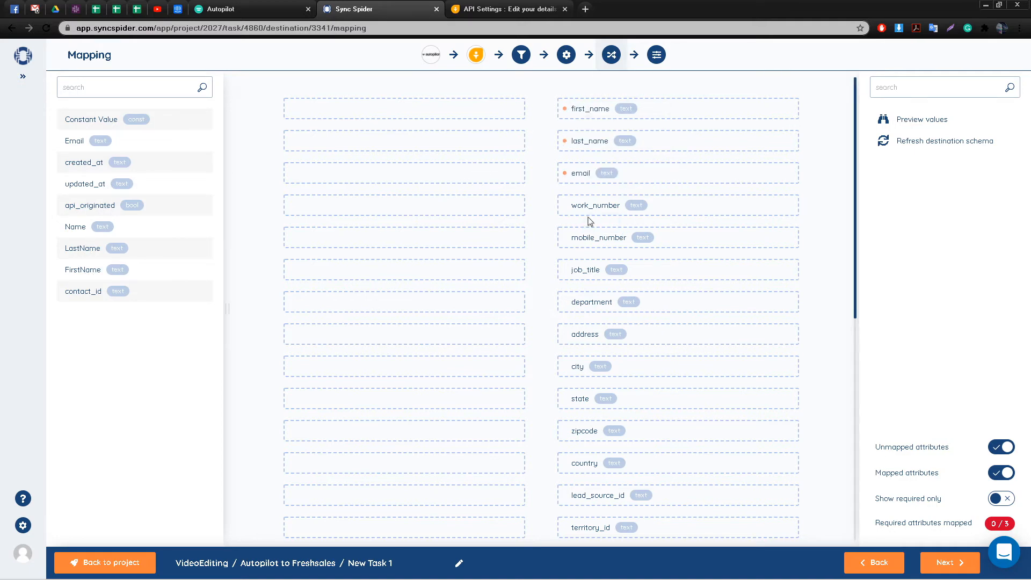
Map FirstName, LastName and Email to the required first_name, last_name and email fields without fallback values, and continue to the task settings
scroll(585, 217, "down", 4)
scroll(589, 220, "down", 4)
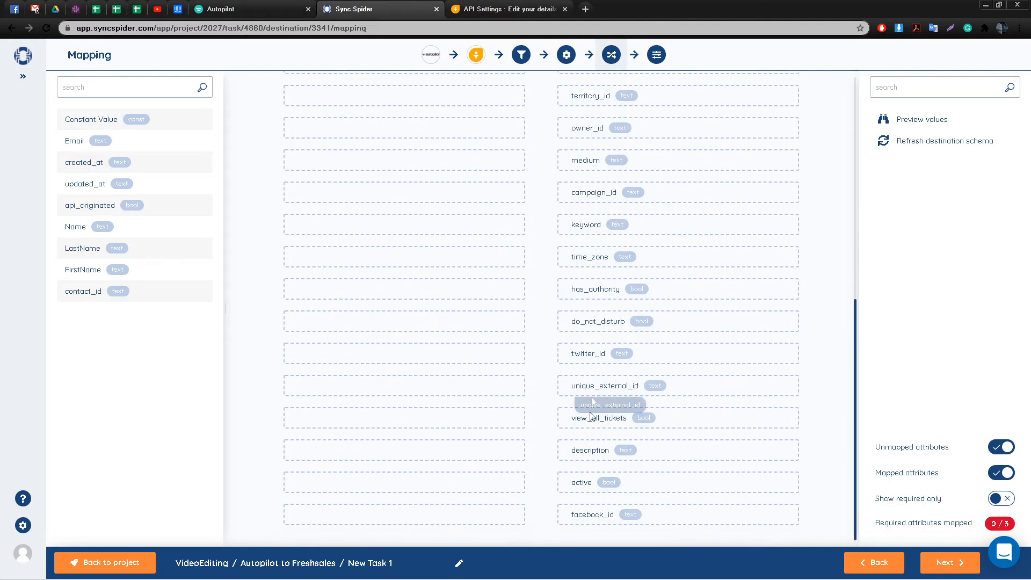
scroll(591, 395, "up", 4)
scroll(591, 389, "up", 4)
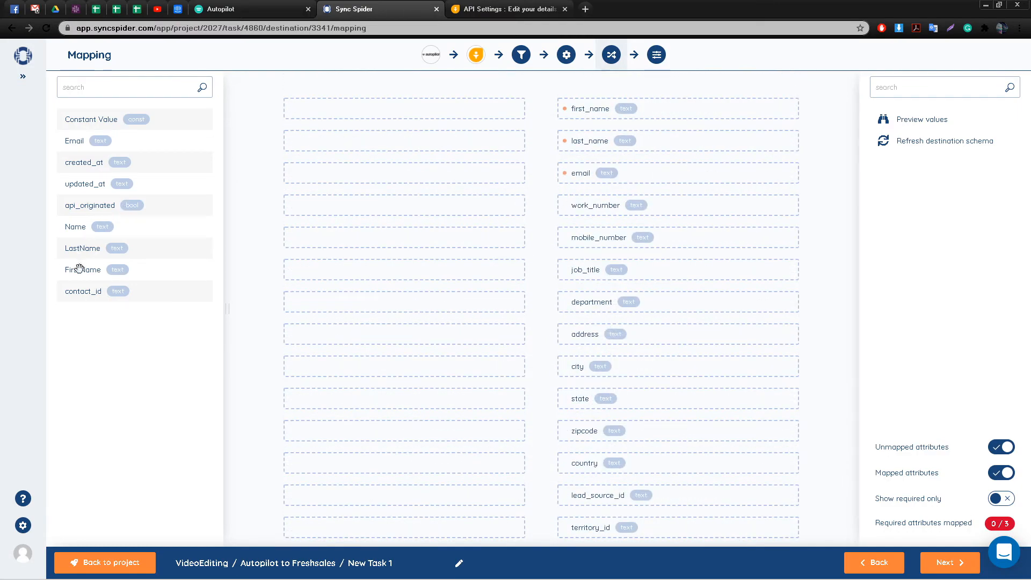
left_click_drag(83, 270, 369, 105)
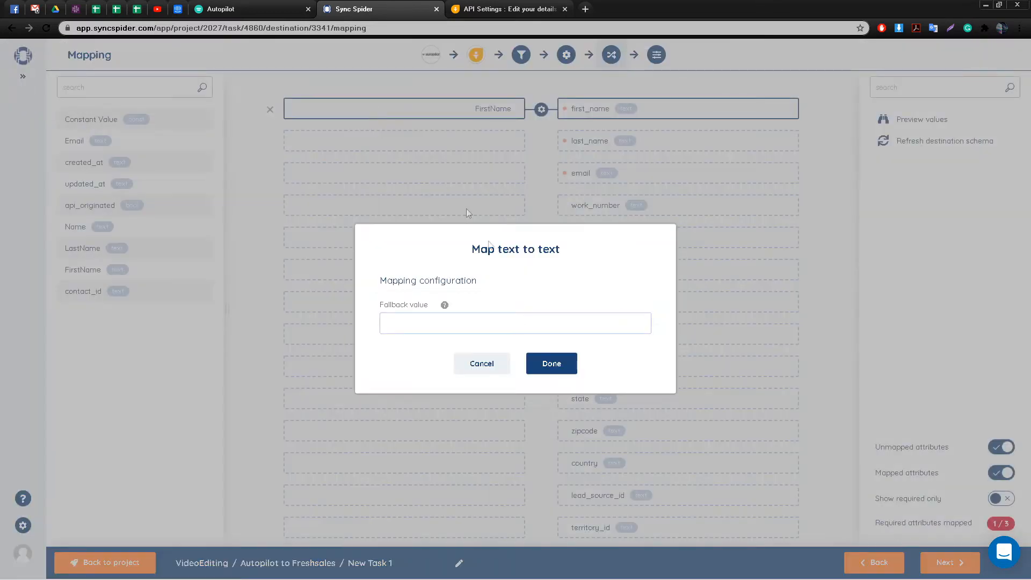
left_click(571, 371)
left_click_drag(128, 249, 384, 152)
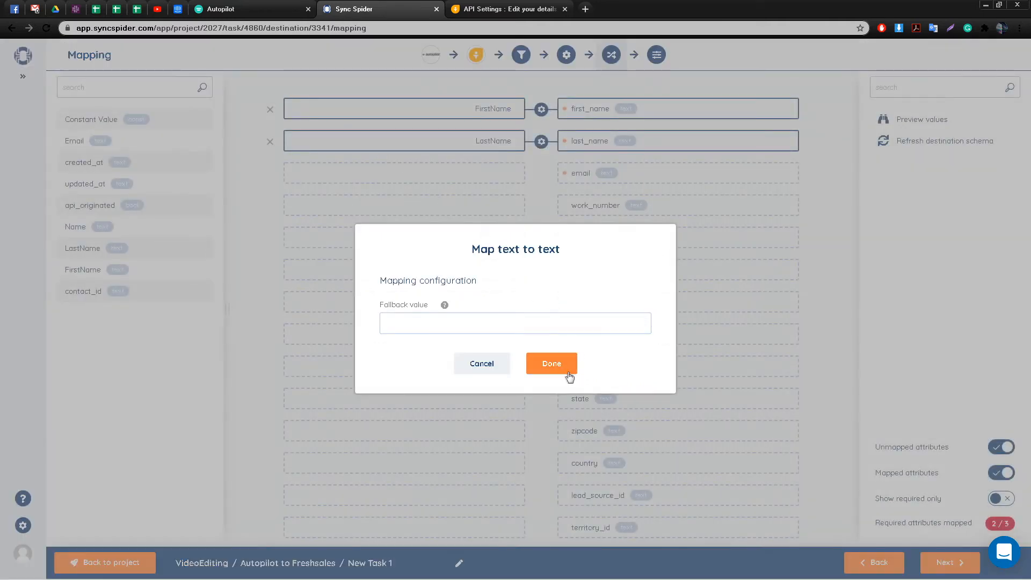
left_click(550, 364)
left_click_drag(101, 141, 396, 178)
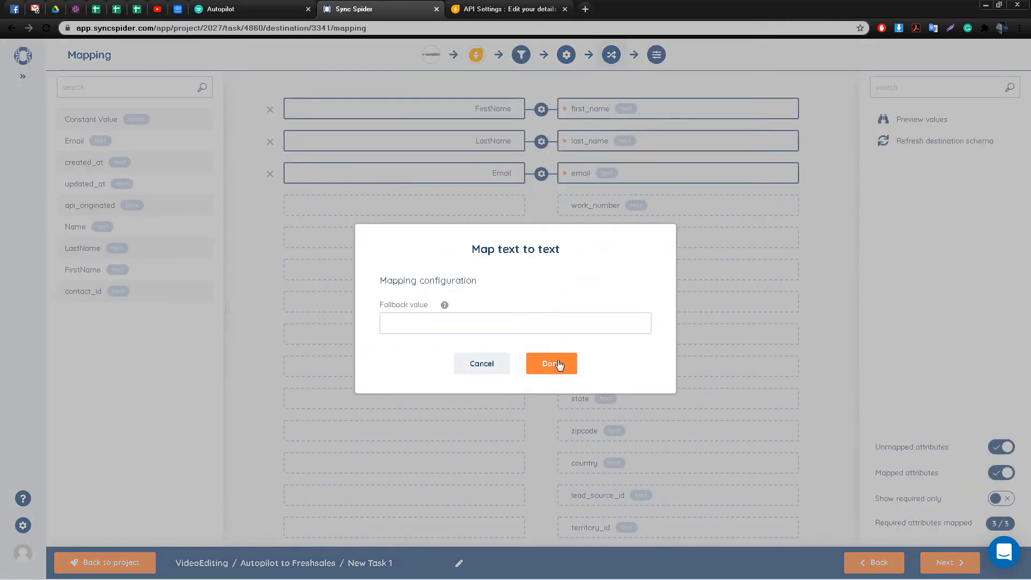
left_click(555, 362)
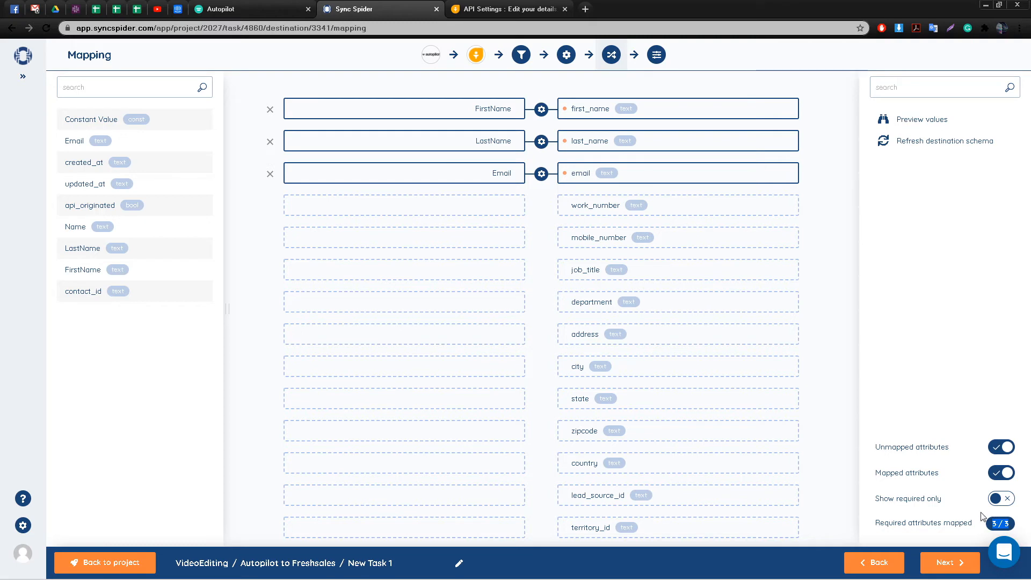
left_click(946, 562)
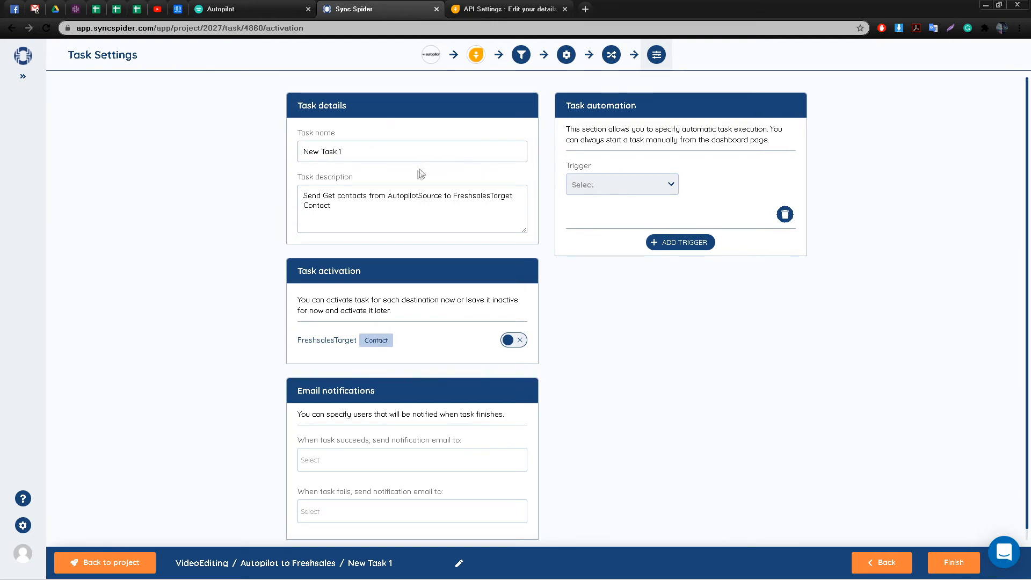
Name the task "ContactMigration" and shorten its description to "Send contacts from Autopilot to Freshsales"
left_click_drag(346, 153, 231, 154)
type("ContactMigration")
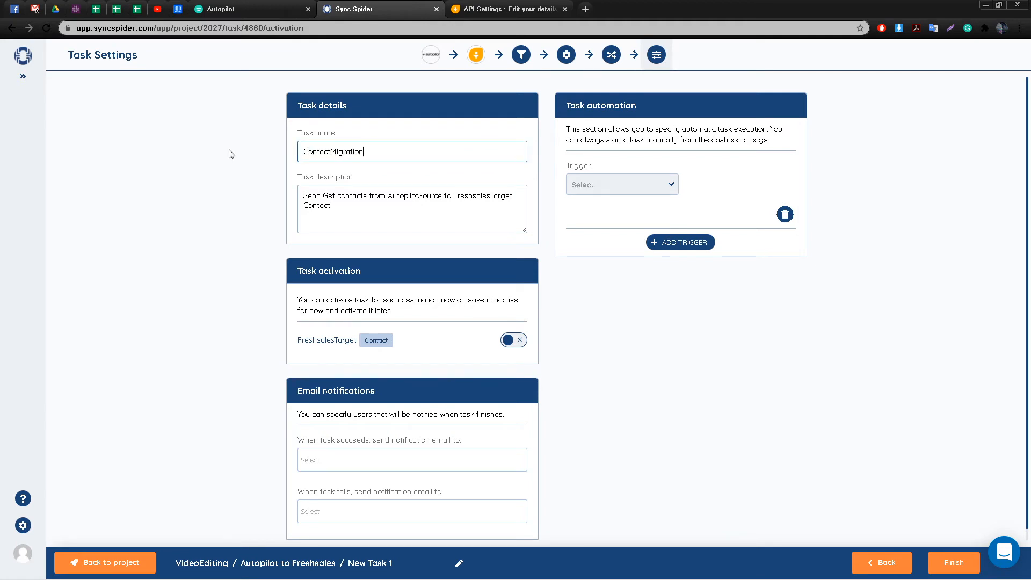
left_click_drag(322, 196, 334, 196)
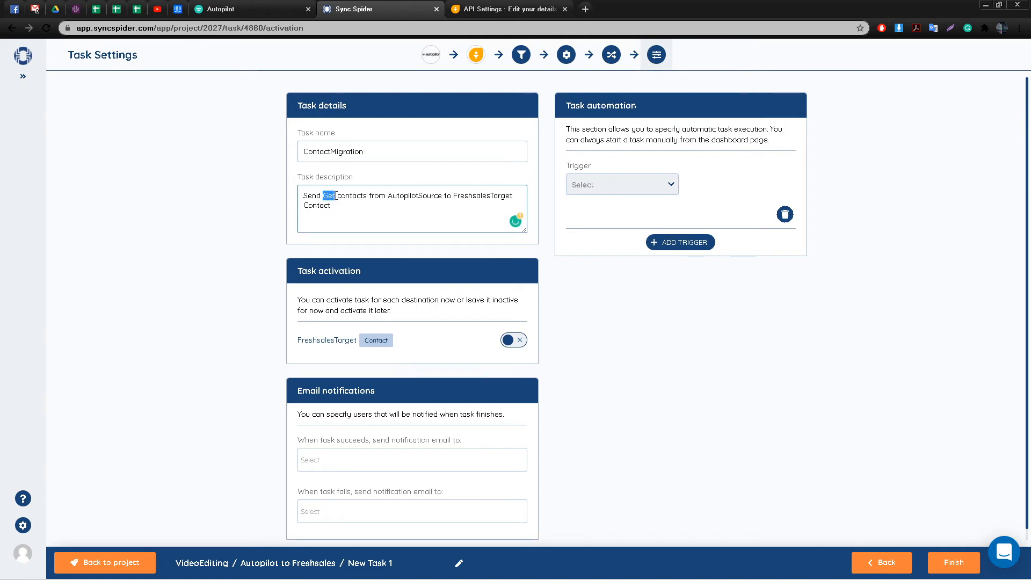
key("BackSpace")
key("BackSpace")
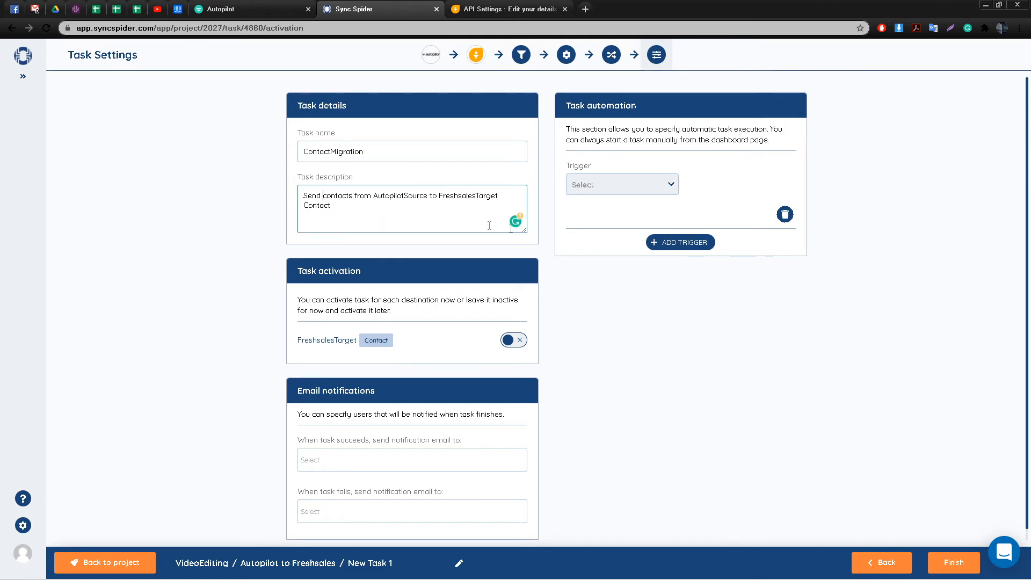
left_click_drag(349, 207, 237, 211)
key("BackSpace")
left_click_drag(404, 196, 455, 197)
key("BackSpace")
key("BackSpace")
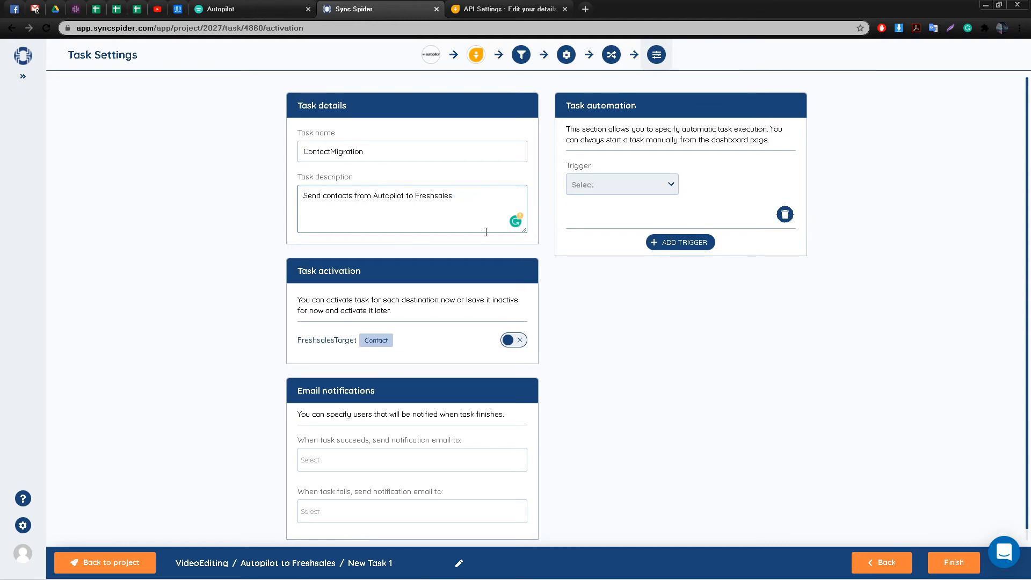
Try an "On event" automation trigger for "Task succeeded event", and remove it without choosing a task
left_click(605, 197)
left_click(604, 206)
left_click(727, 189)
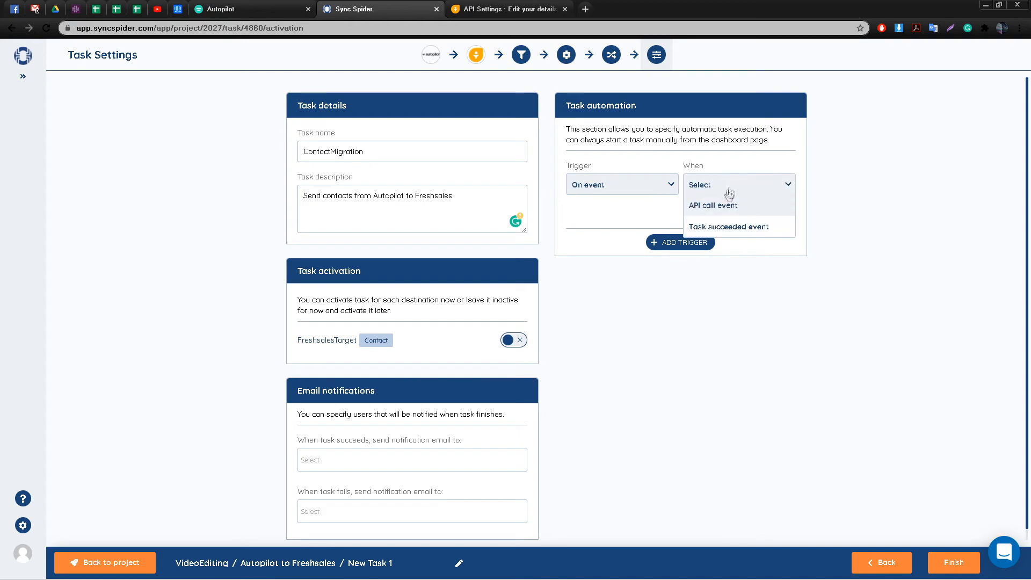
left_click(729, 228)
left_click(721, 229)
scroll(625, 317, "down", 5)
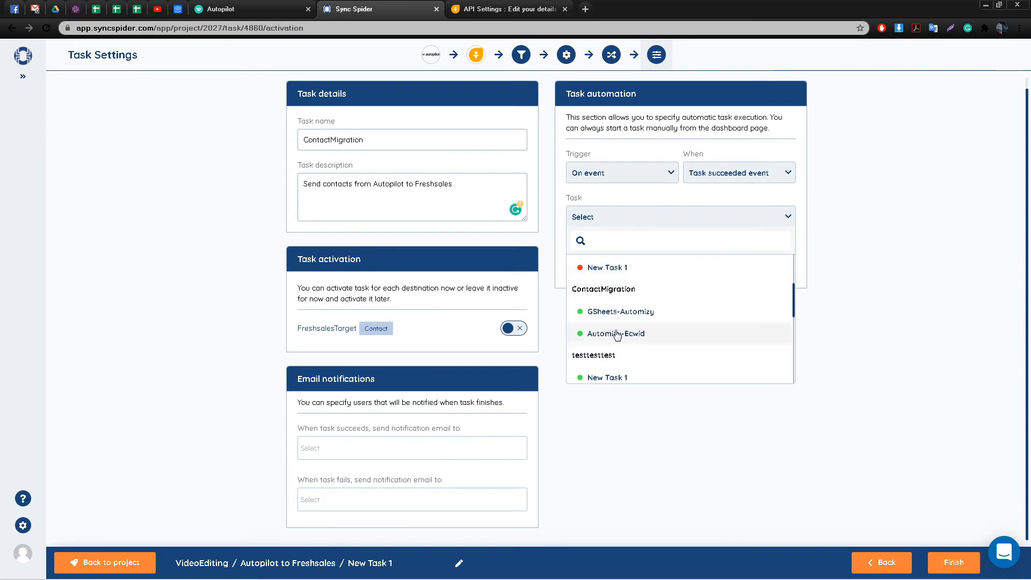
scroll(616, 335, "up", 3)
left_click(884, 309)
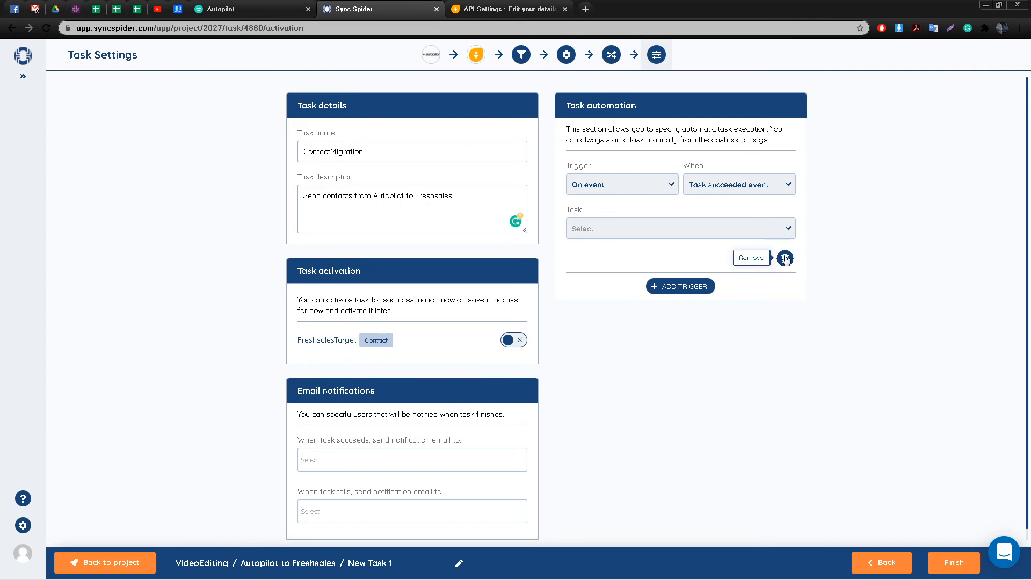
left_click(785, 259)
left_click(609, 322)
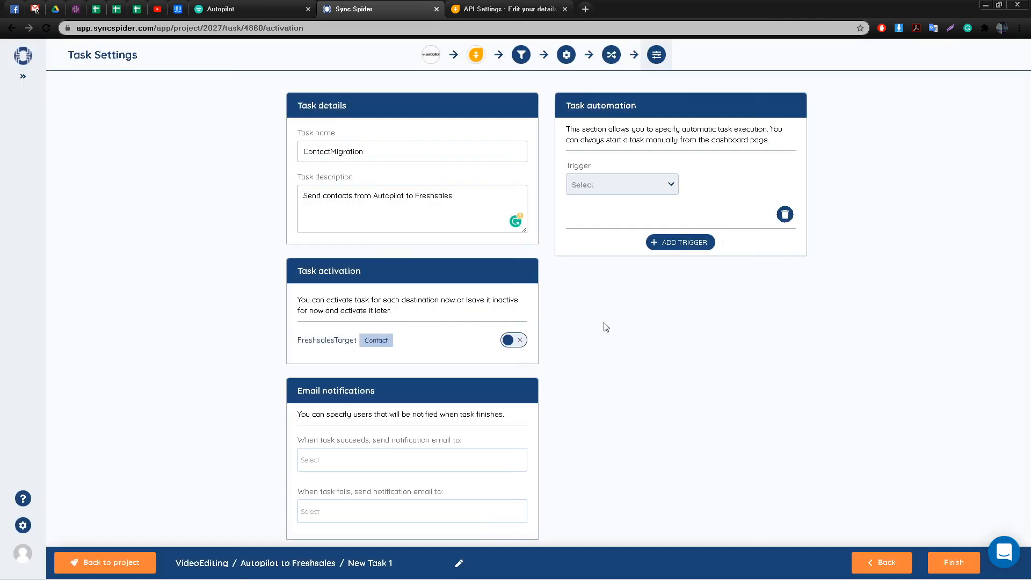
Leave the automation trigger and the email notification recipients unset, and finish the task setup
left_click(671, 187)
left_click(721, 188)
scroll(473, 335, "down", 2)
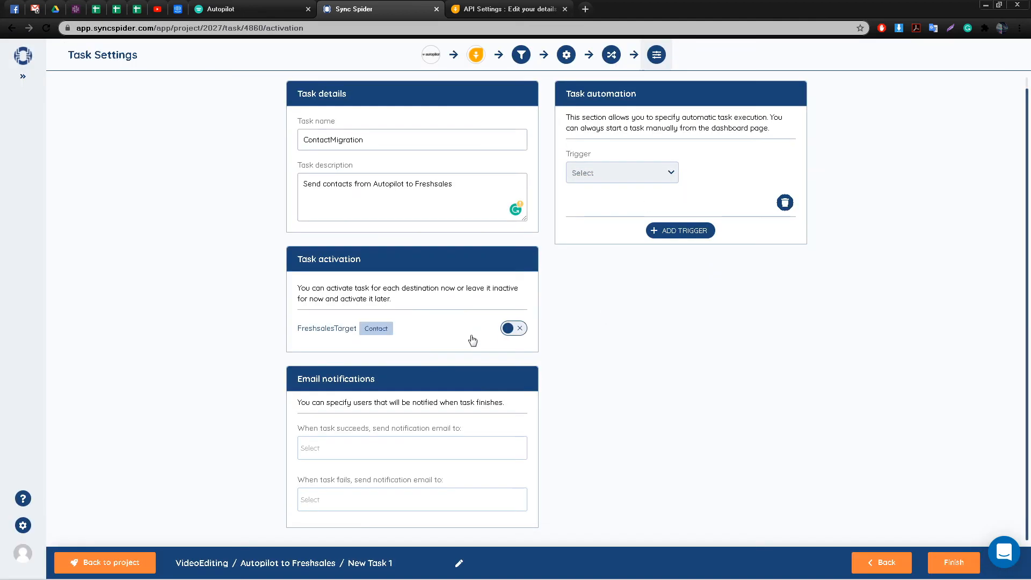
left_click(343, 448)
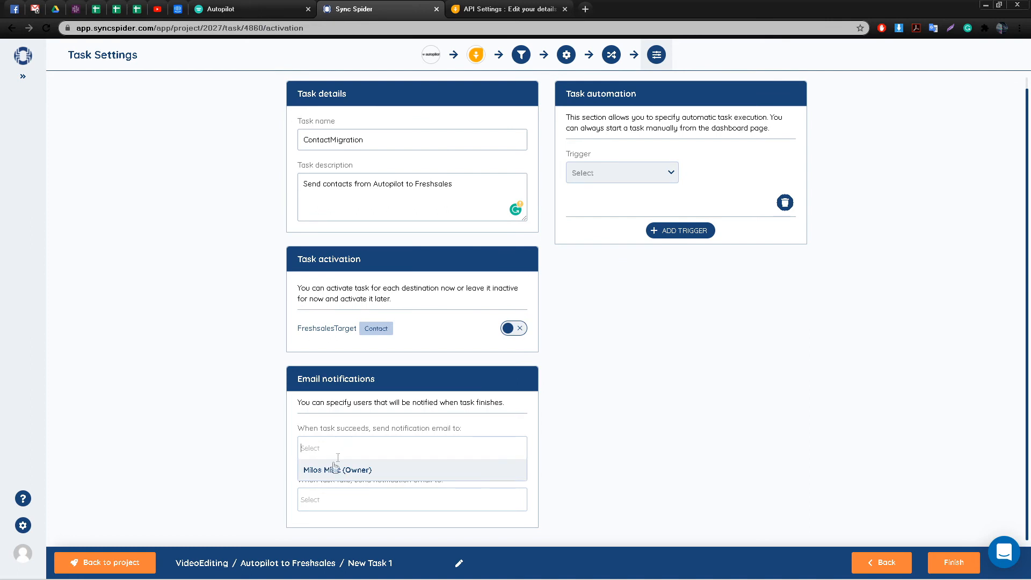
left_click(334, 500)
left_click(575, 449)
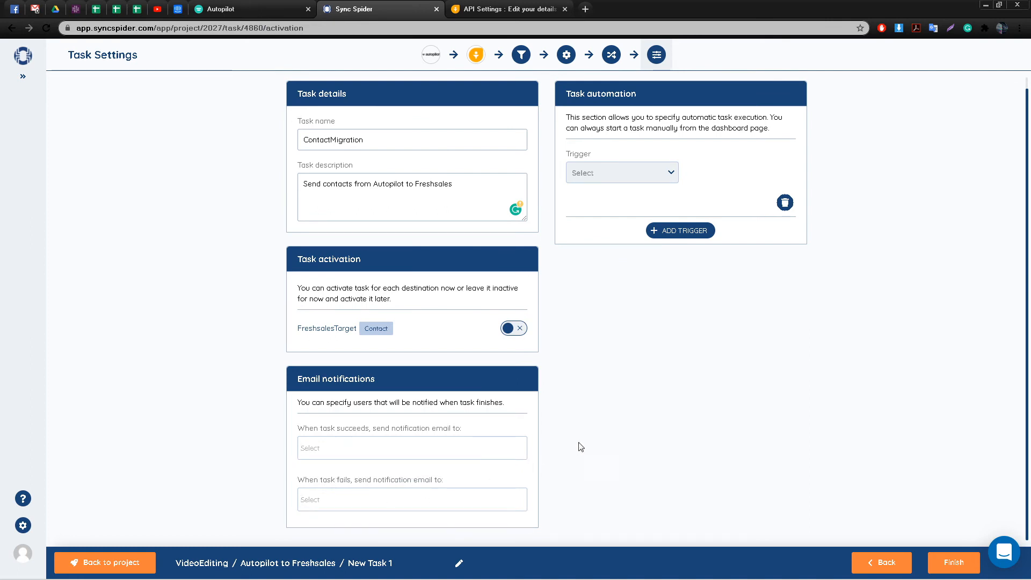
left_click(955, 562)
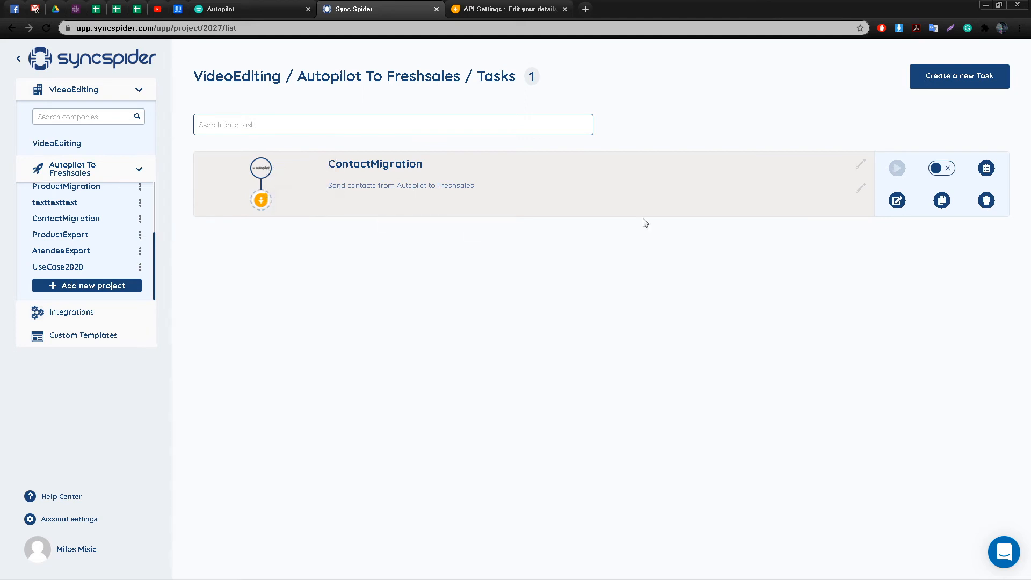
Activate the ContactMigration task and start it manually
left_click(937, 171)
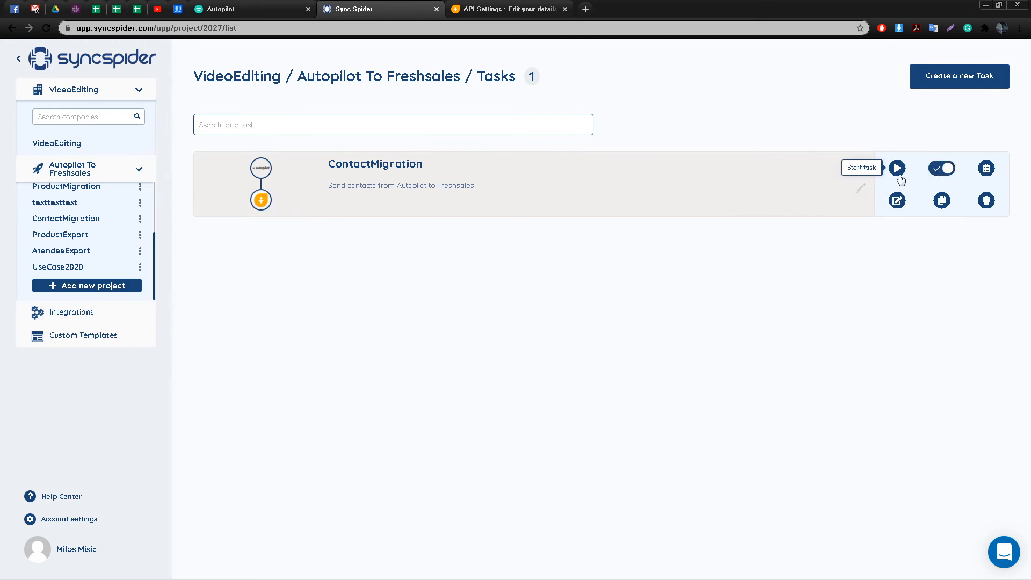
left_click(900, 175)
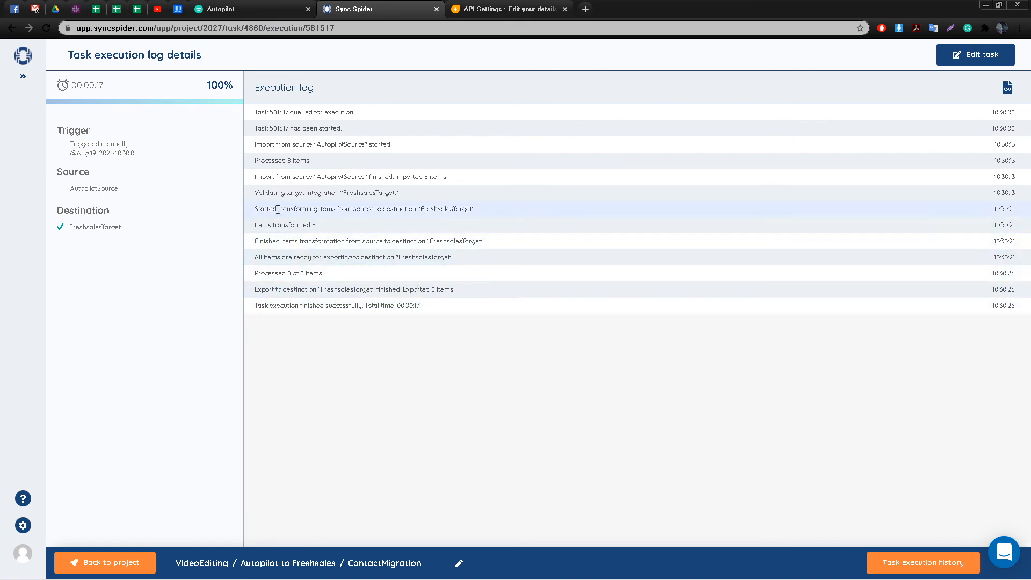
Switch to Freshsales, check the migrated contacts and a contact's available actions in the contacts list, and return to SyncSpider
left_click(471, 11)
left_click(16, 147)
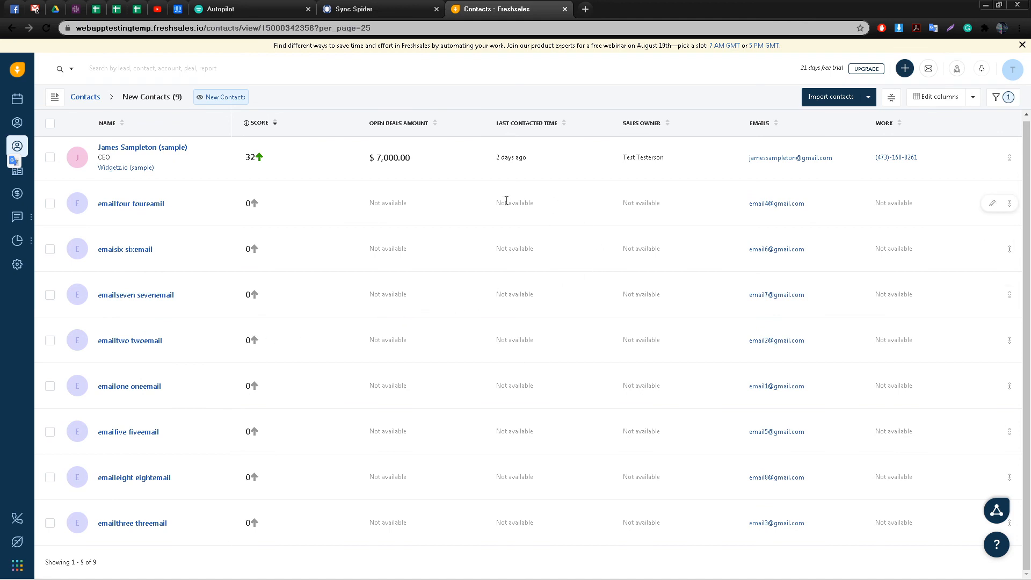
left_click(1009, 203)
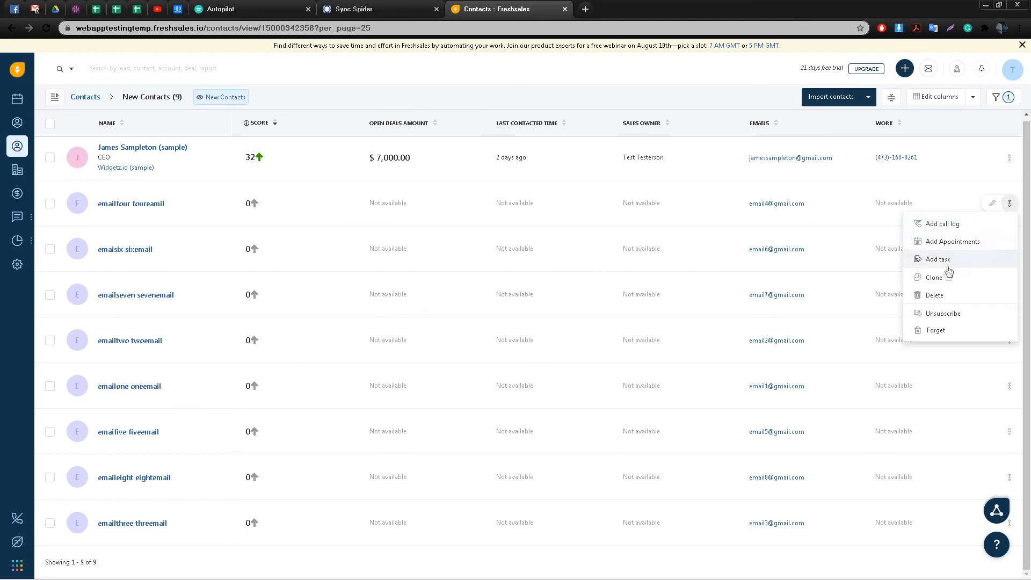
left_click(704, 276)
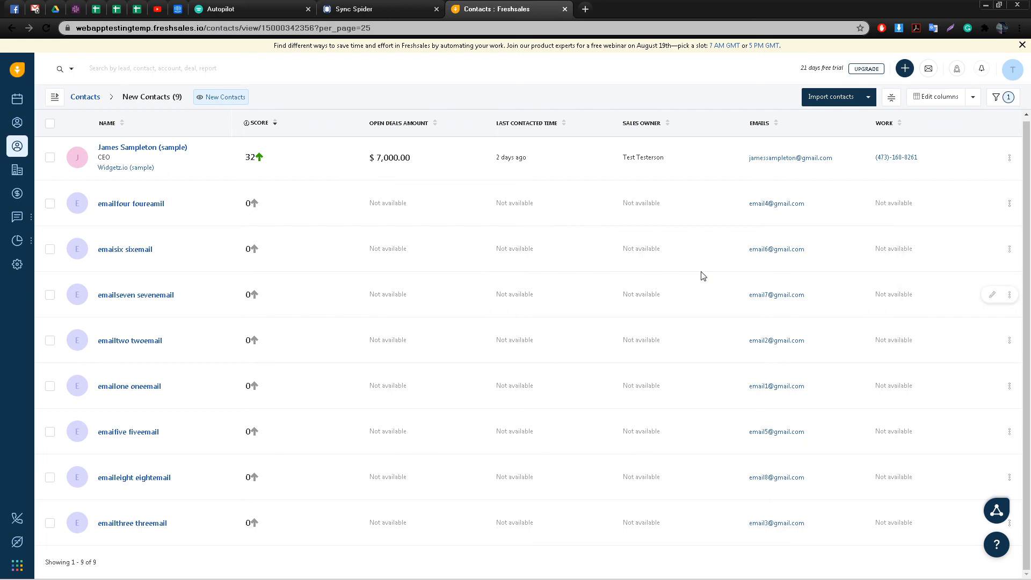
left_click(338, 11)
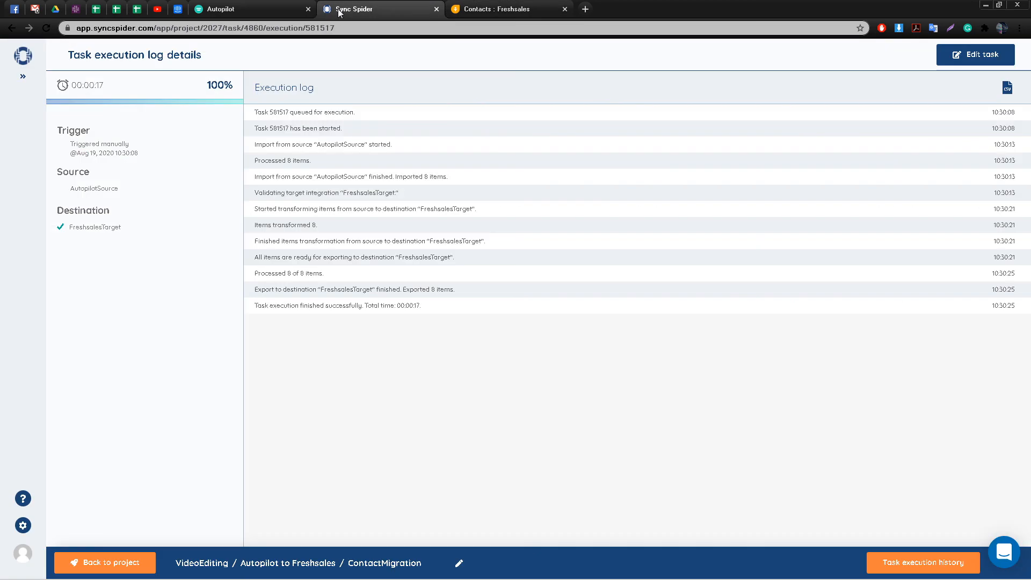